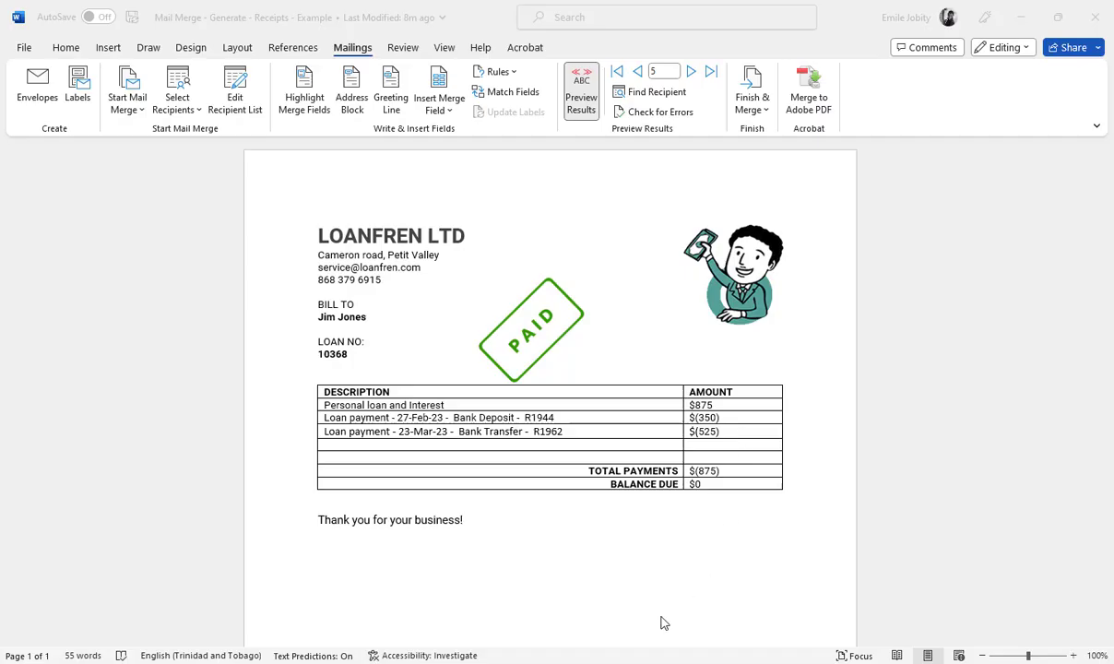
Step: Switch to the Excel workbook and examine the payment rows of customers with more than one payment: rows 3 and 9, and rows 4 and 14
{"action": "key", "text": "alt+Tab"}
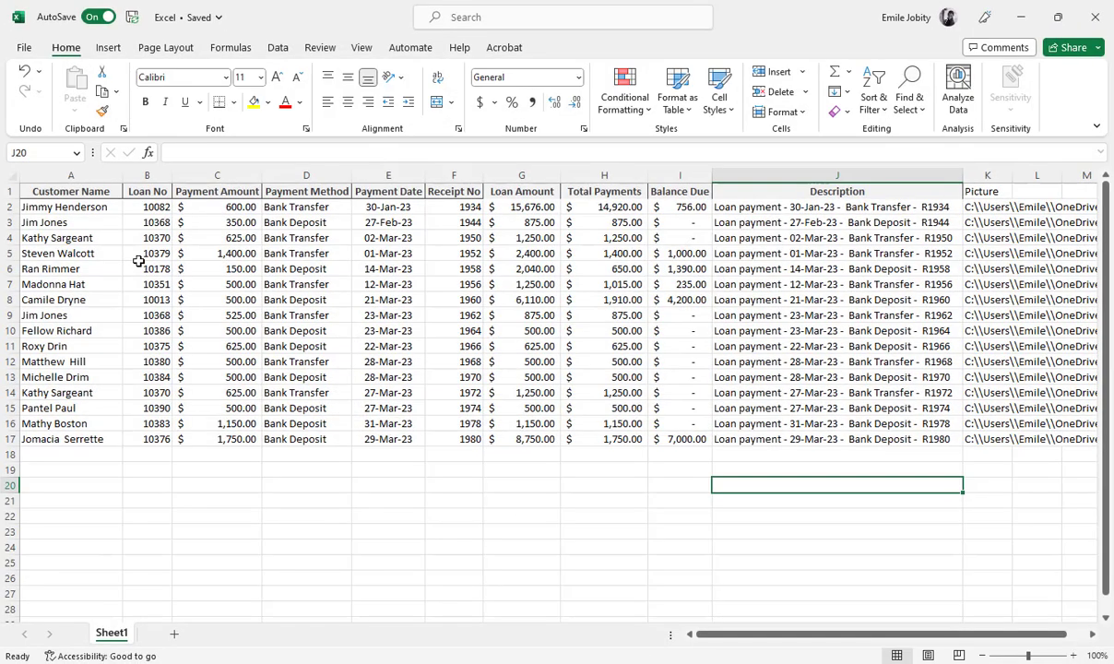
{"action": "left_click", "coordinate": [11, 222]}
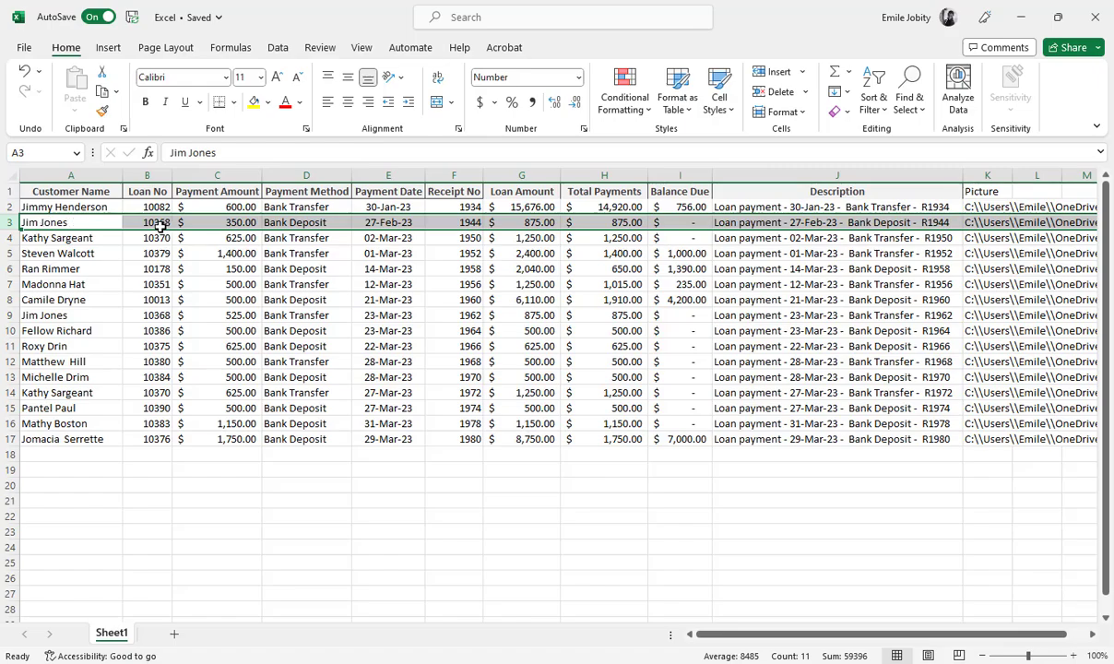
{"action": "left_click", "coordinate": [8, 314]}
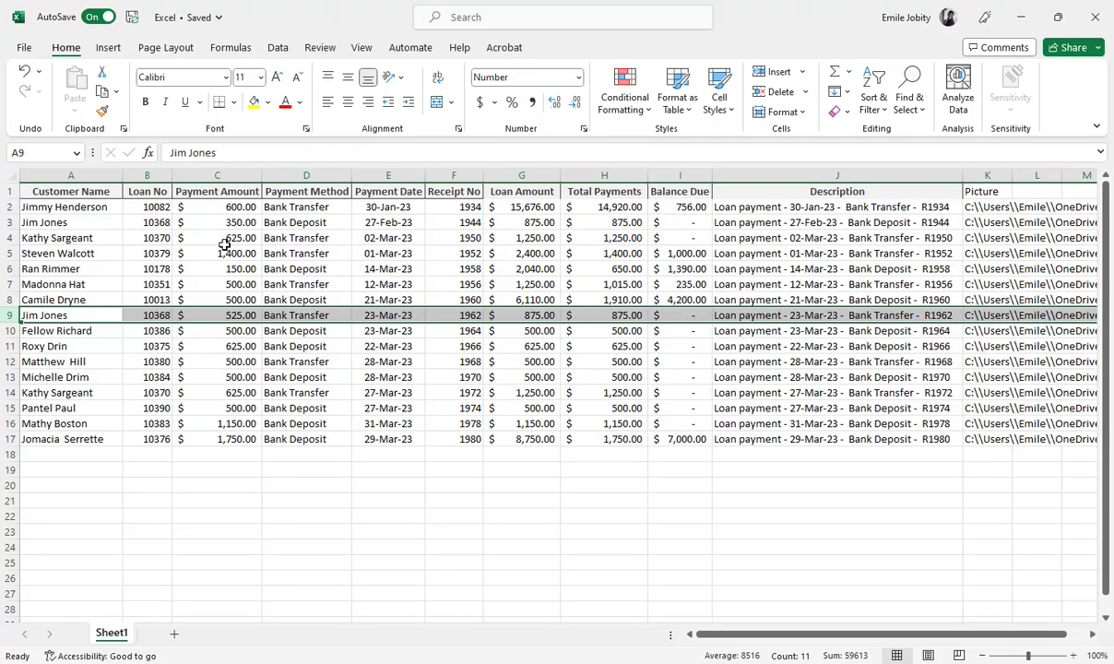
{"action": "left_click", "coordinate": [384, 222]}
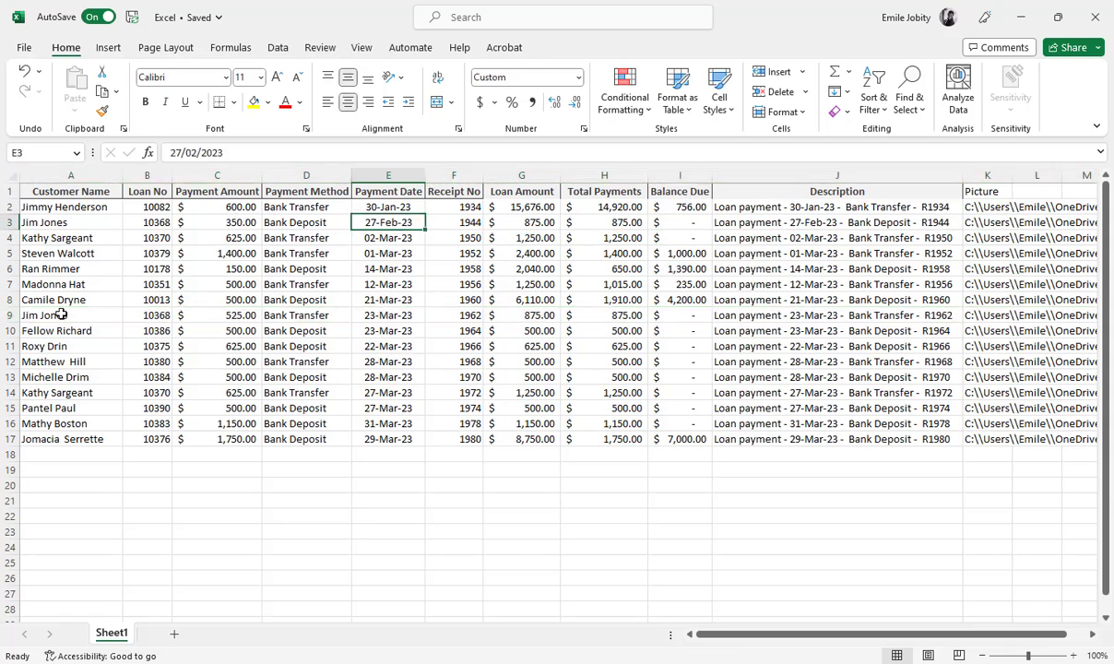
{"action": "left_click", "coordinate": [9, 314]}
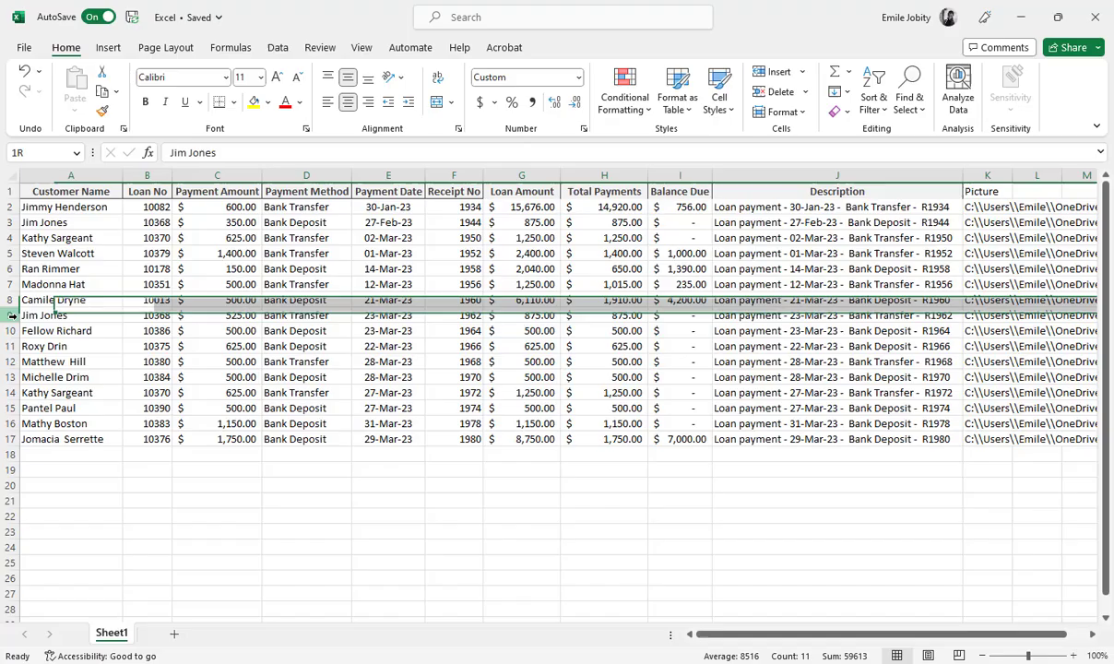
{"action": "left_click", "coordinate": [9, 392]}
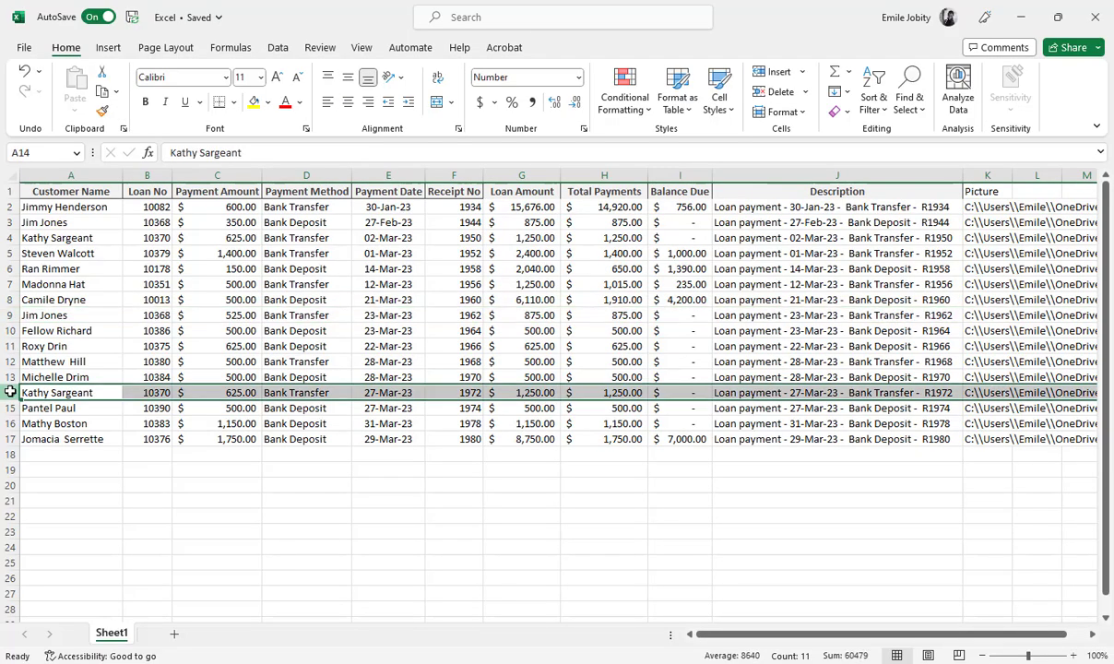
{"action": "left_click", "coordinate": [12, 238]}
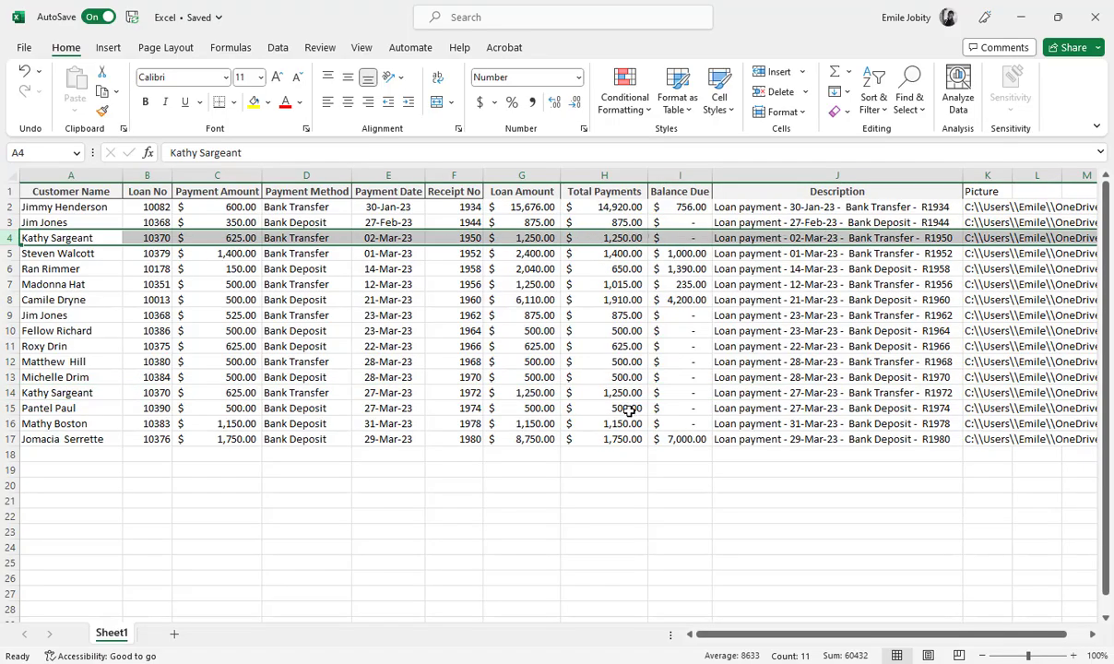
Step: Back in Word, attach the existing recipient list Excel from OneDrive > Dropbox > Excel training Files, using table Sheet1$ with column headers in the first row
{"action": "key", "text": "alt+Tab"}
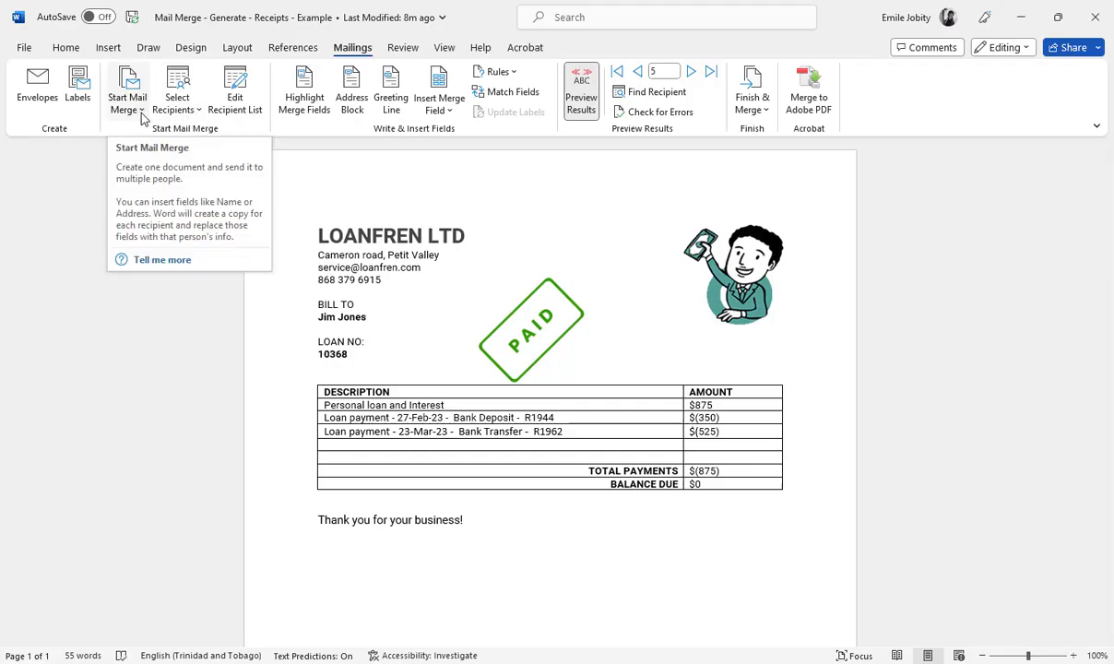
{"action": "left_click", "coordinate": [189, 109]}
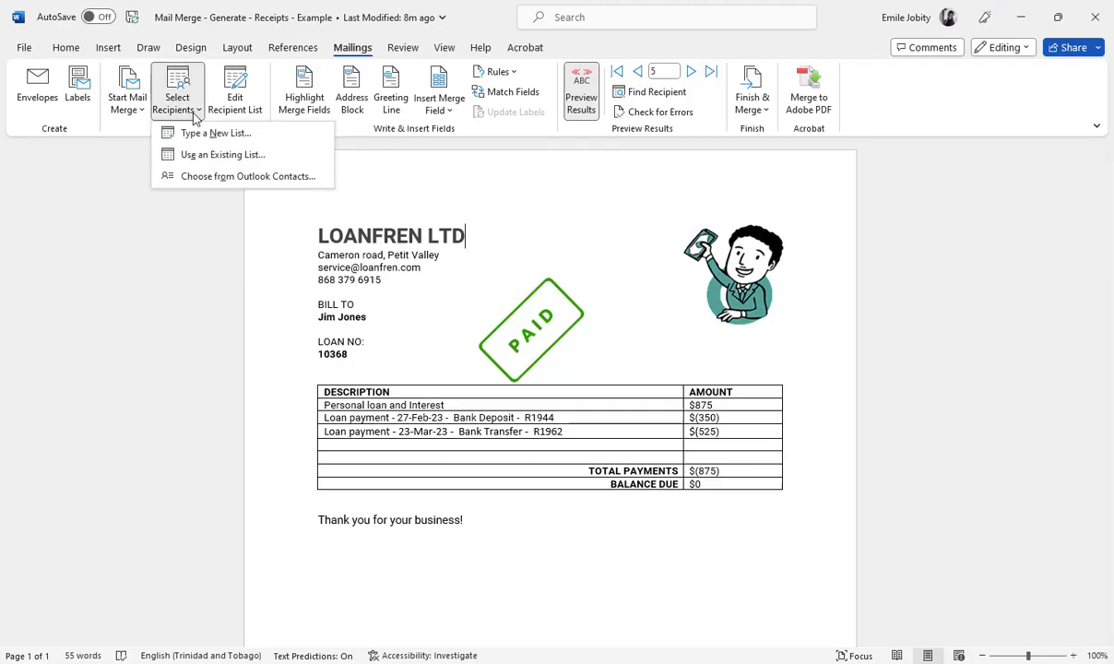
{"action": "left_click", "coordinate": [197, 163]}
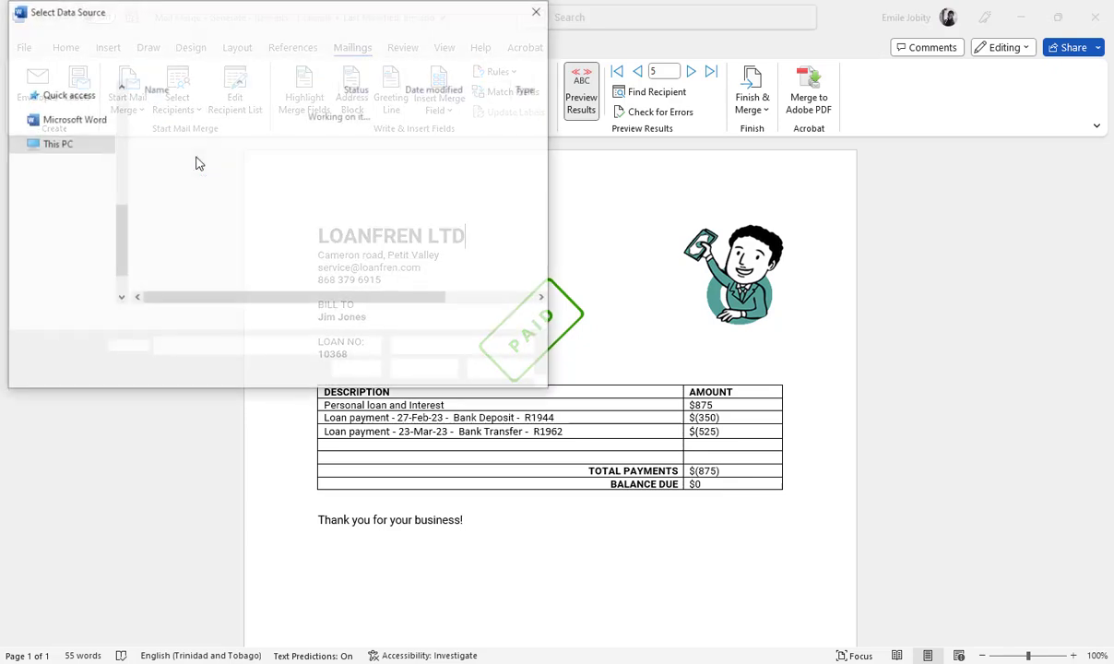
{"action": "scroll", "coordinate": [117, 220], "scroll_direction": "up", "scroll_amount": 3}
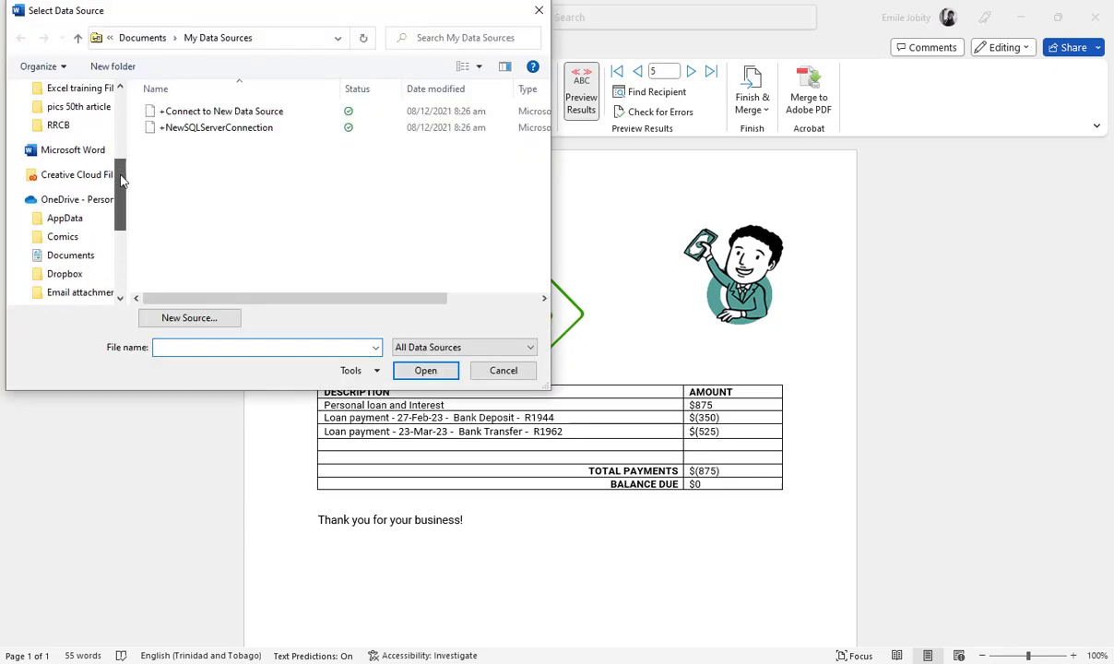
{"action": "left_click", "coordinate": [88, 199]}
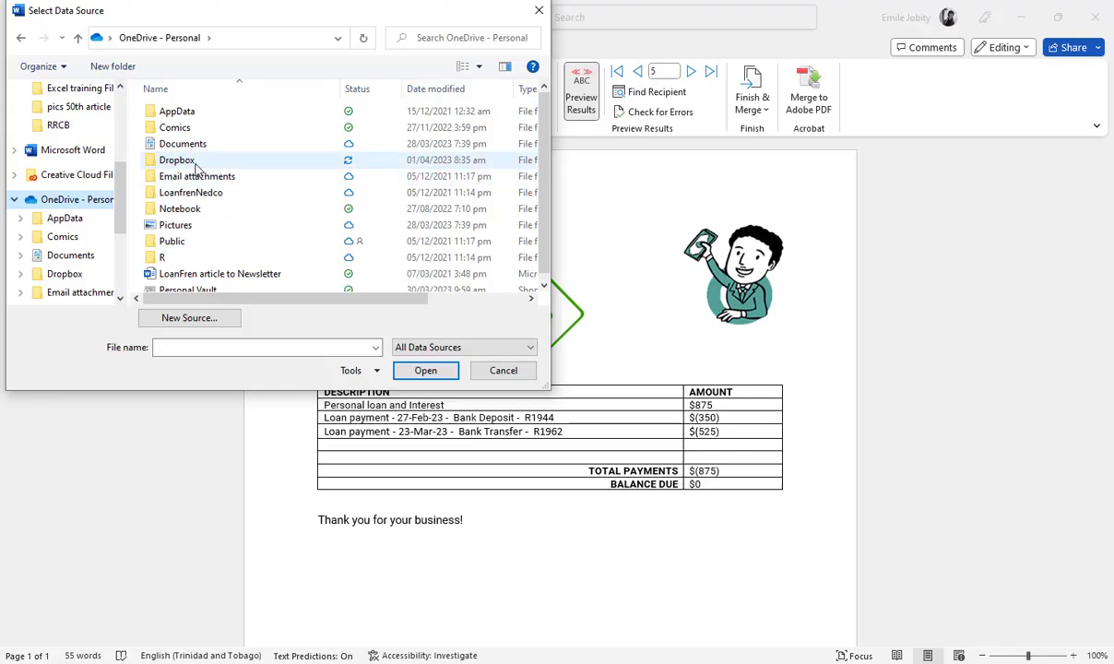
{"action": "double_click", "coordinate": [177, 160]}
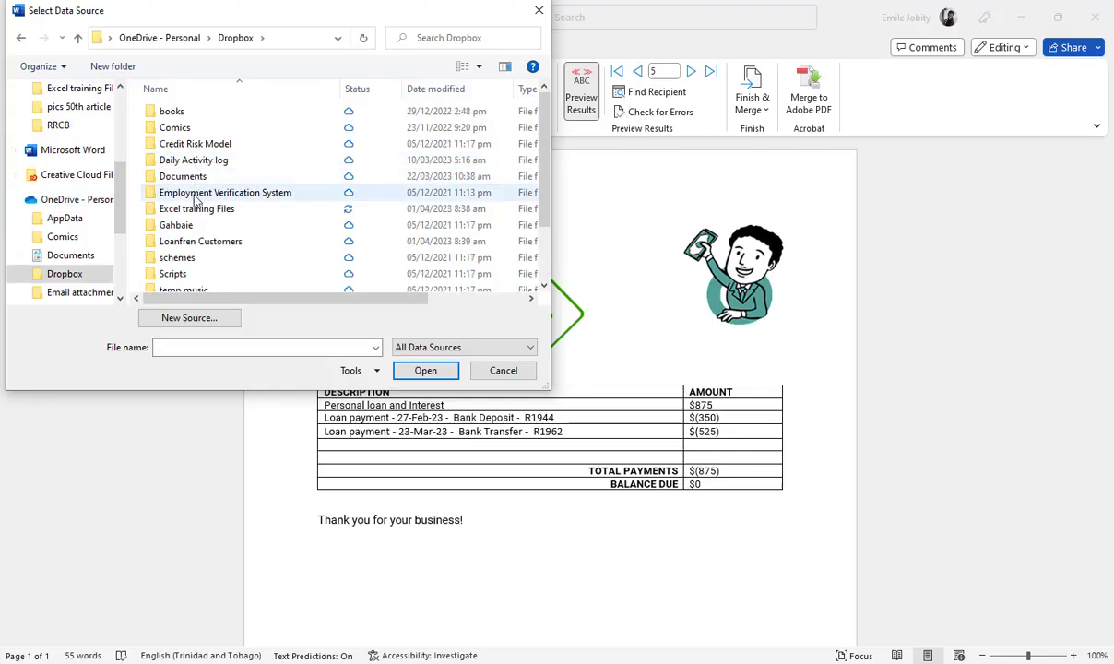
{"action": "double_click", "coordinate": [196, 210]}
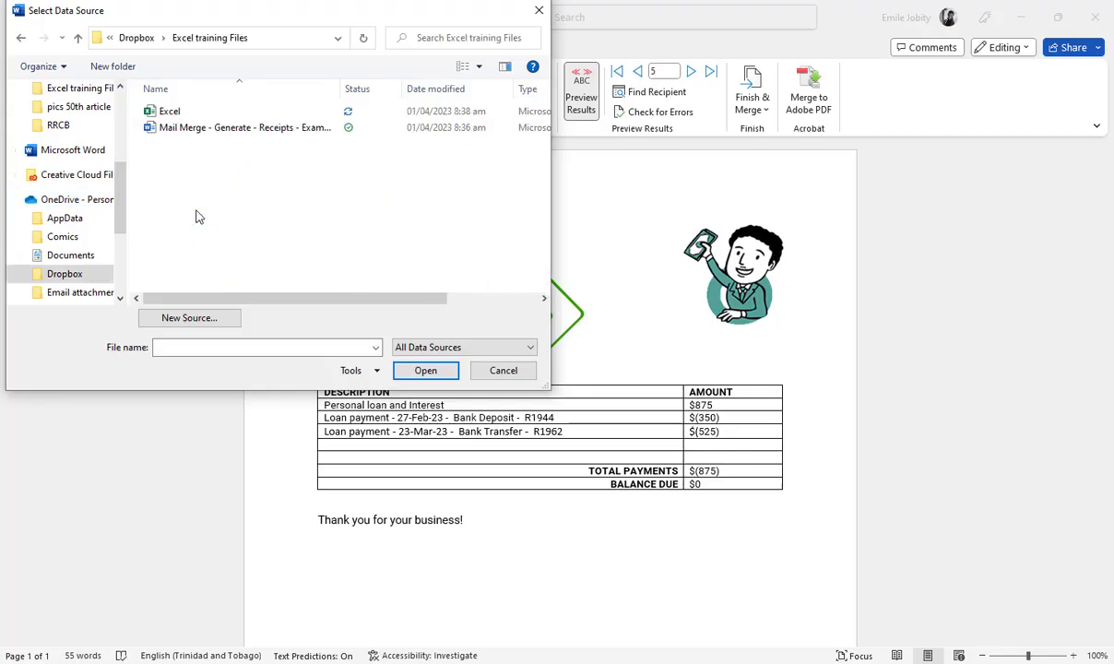
{"action": "left_click", "coordinate": [171, 115]}
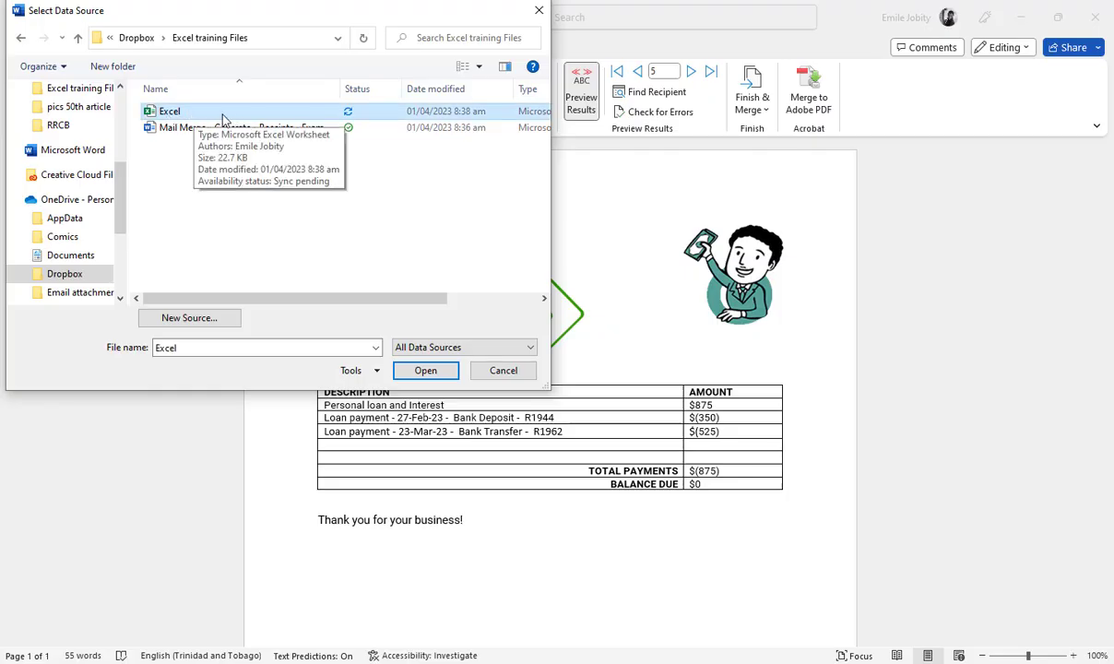
{"action": "left_click", "coordinate": [426, 371]}
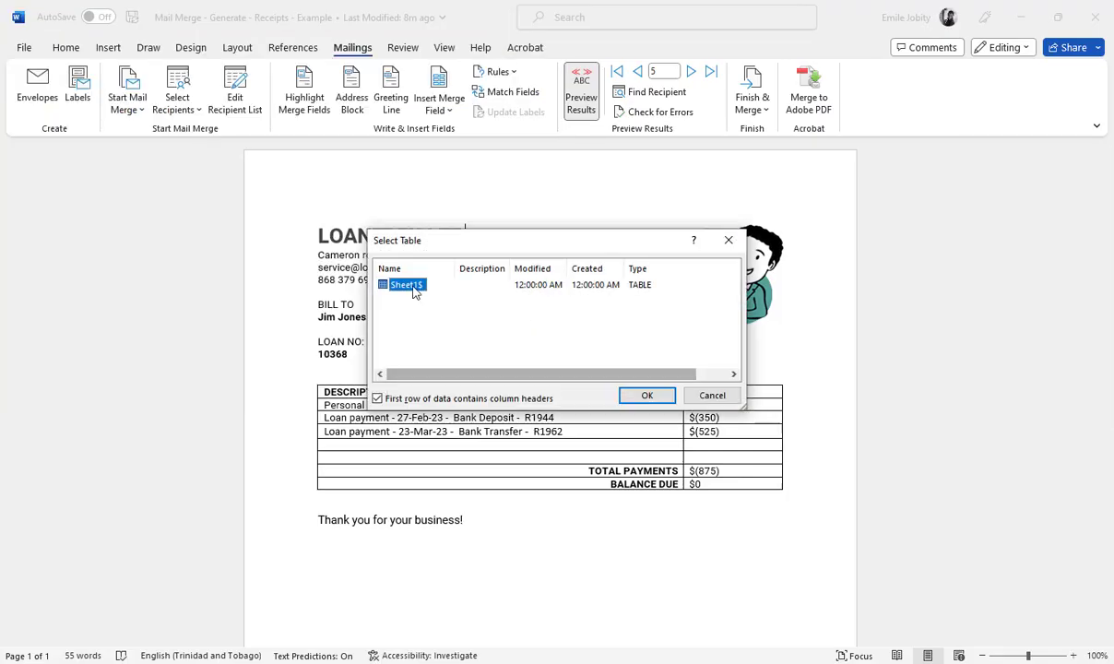
{"action": "left_click", "coordinate": [646, 395]}
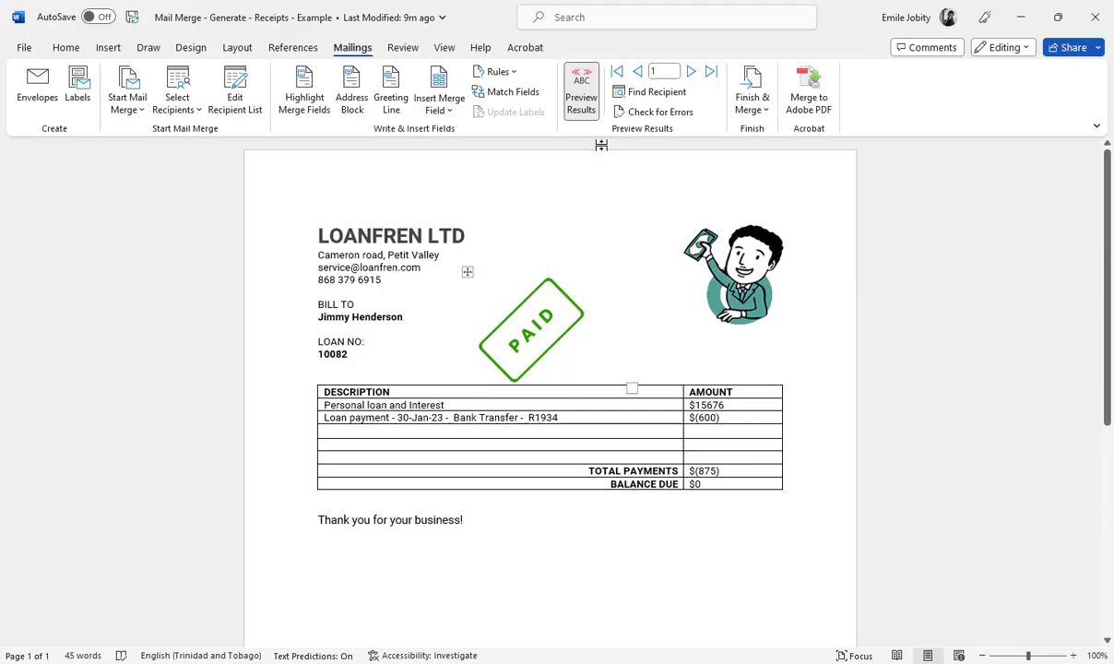
Step: Sort the mail merge recipient list by Loan No in ascending order and accept the list
{"action": "left_click", "coordinate": [203, 113]}
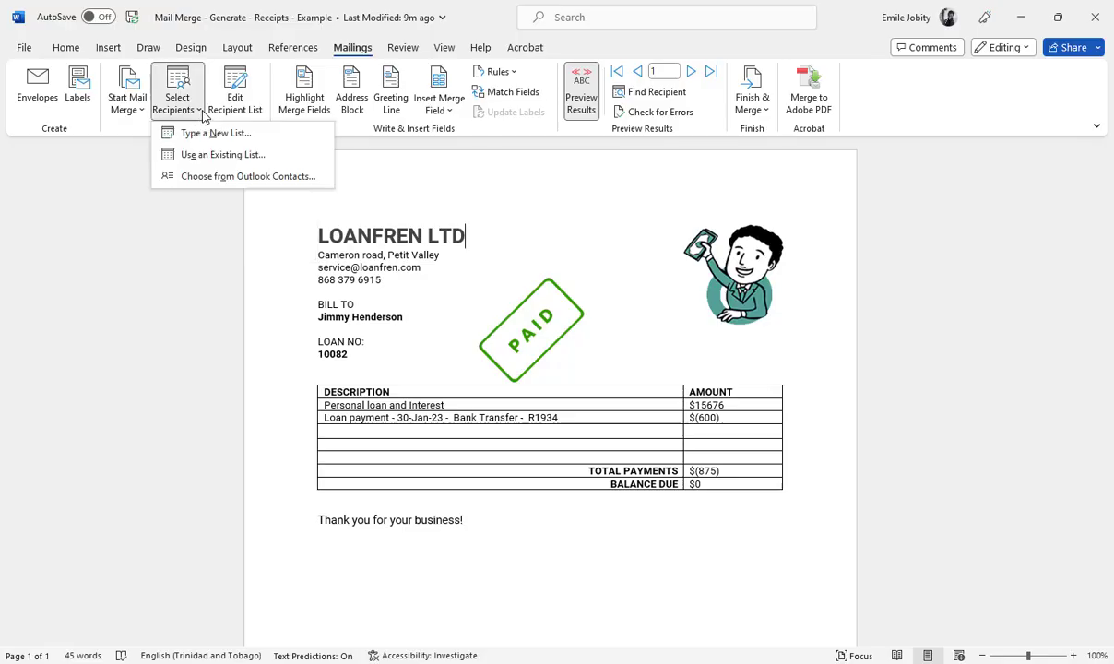
{"action": "left_click", "coordinate": [254, 113]}
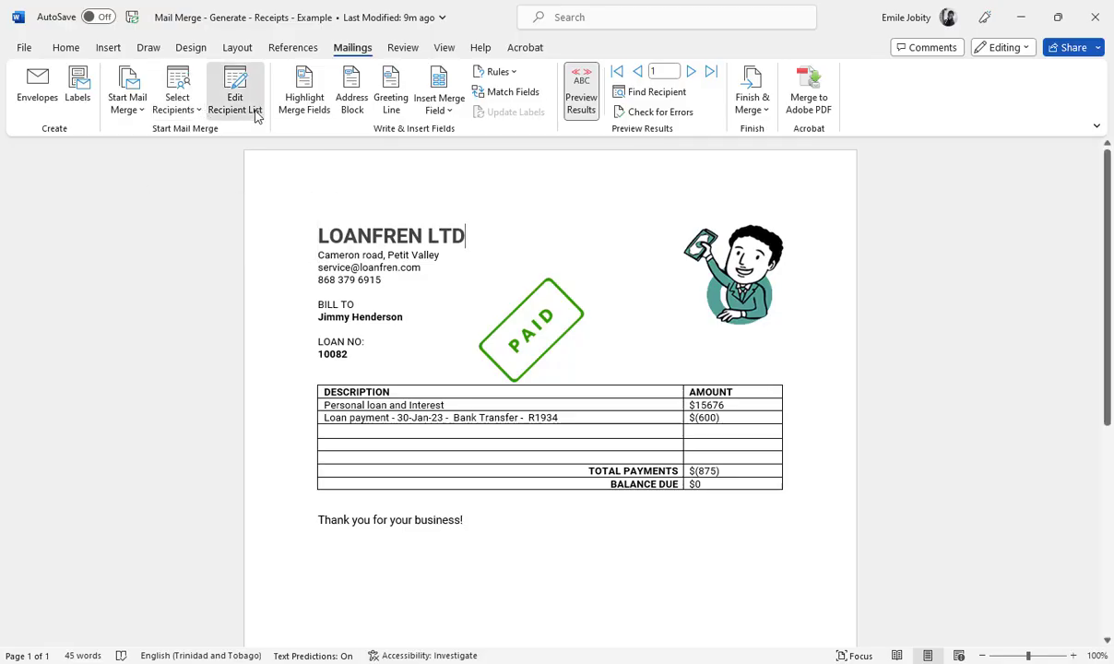
{"action": "left_click", "coordinate": [255, 112]}
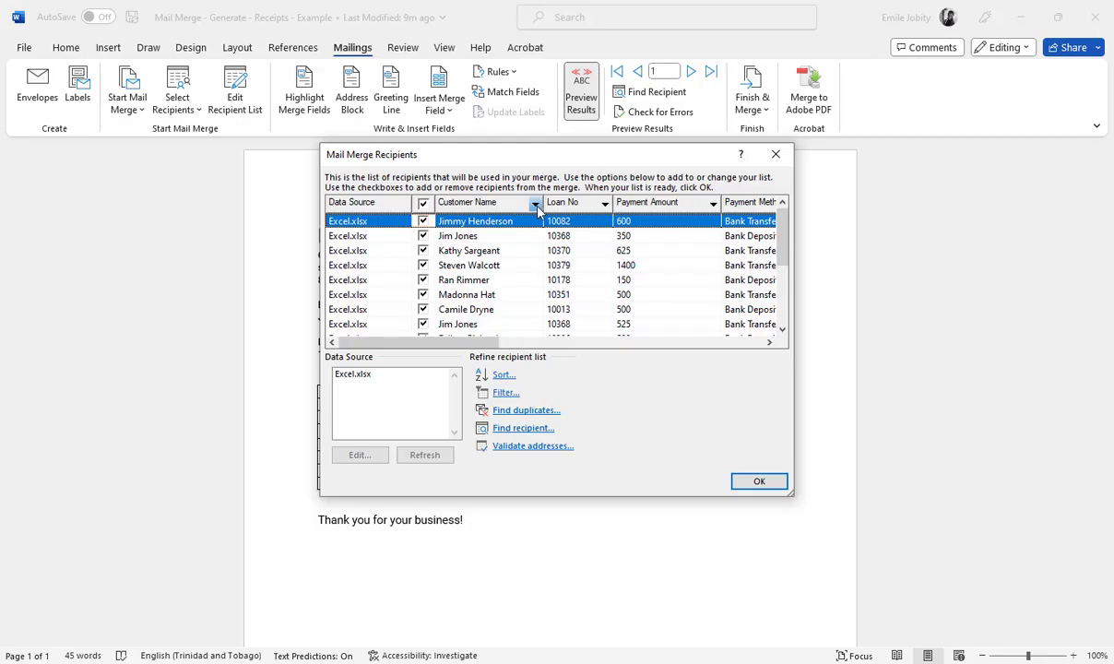
{"action": "left_click", "coordinate": [605, 210]}
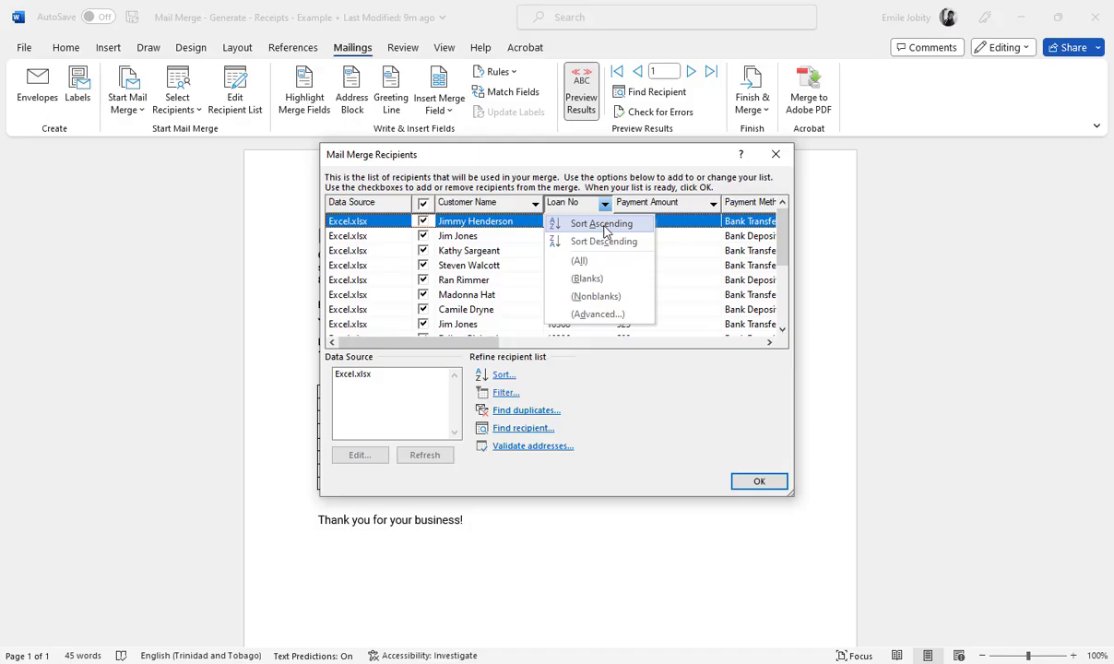
{"action": "left_click", "coordinate": [601, 224]}
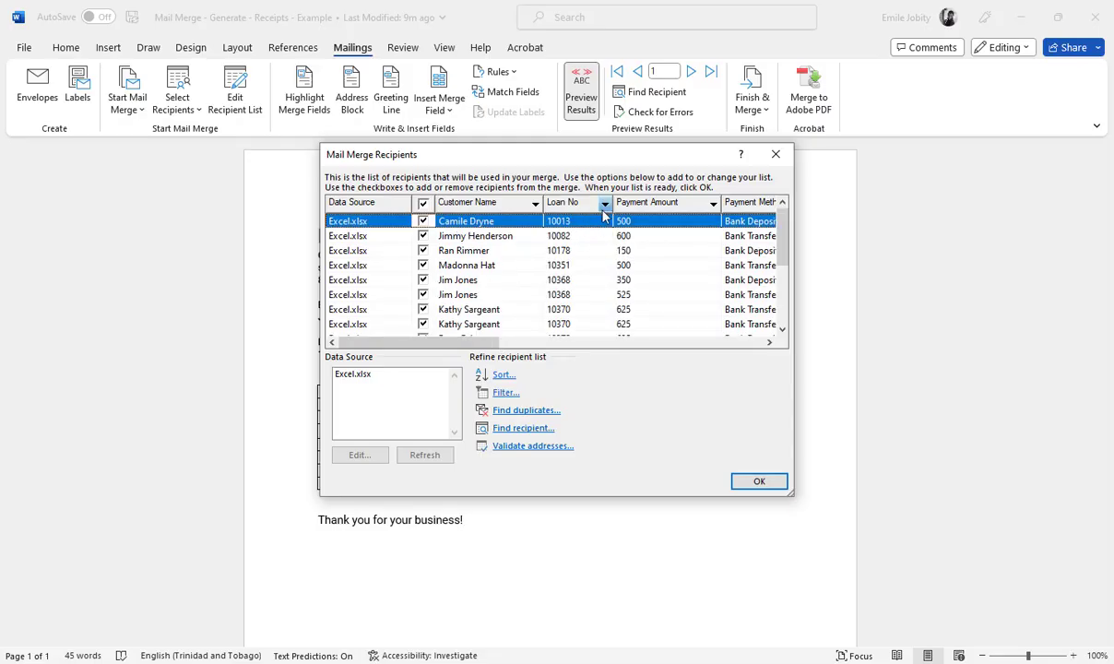
{"action": "scroll", "coordinate": [780, 237], "scroll_direction": "down", "scroll_amount": 1}
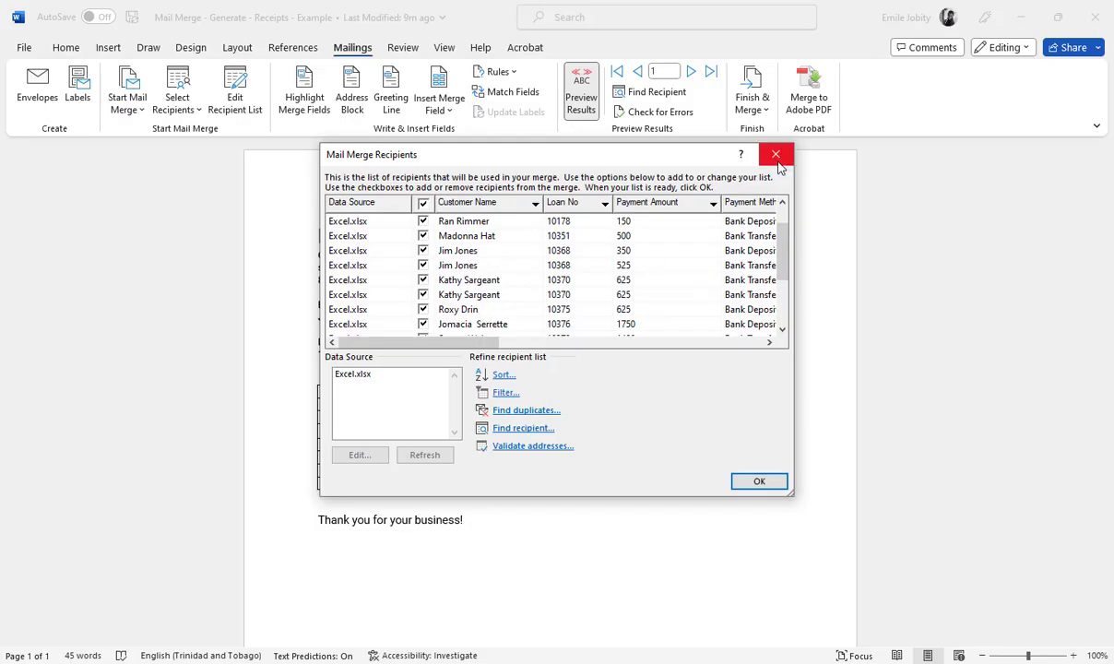
{"action": "left_click", "coordinate": [768, 482]}
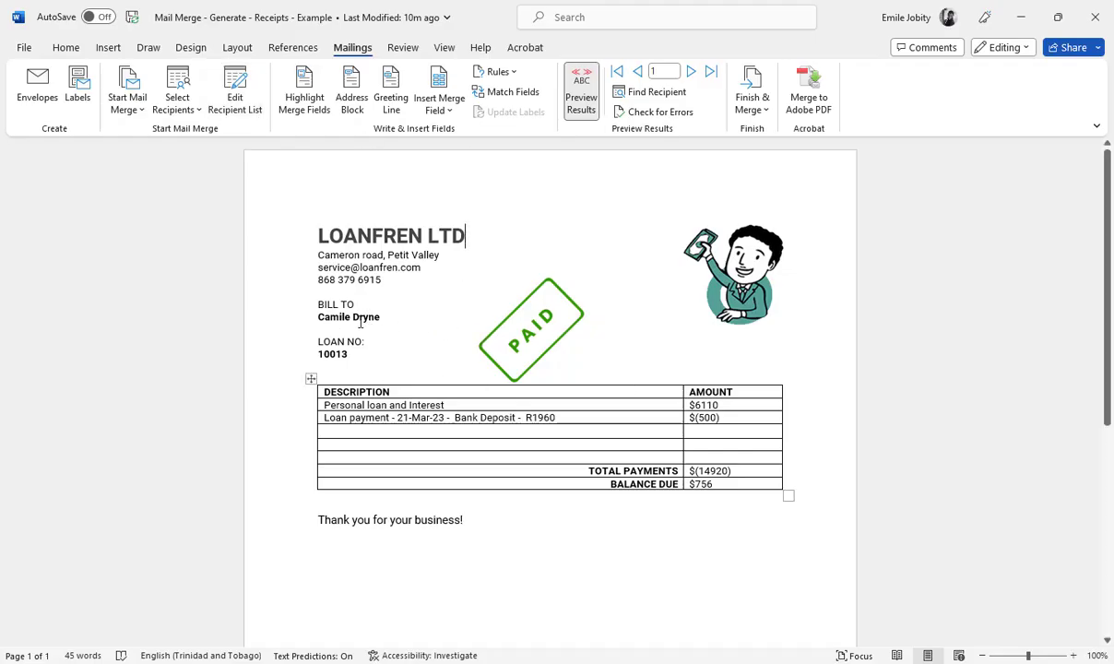
Step: Preview the merged receipts through record 8 and return to record 5, checking how customers with multiple payments are shown
{"action": "left_click", "coordinate": [691, 72]}
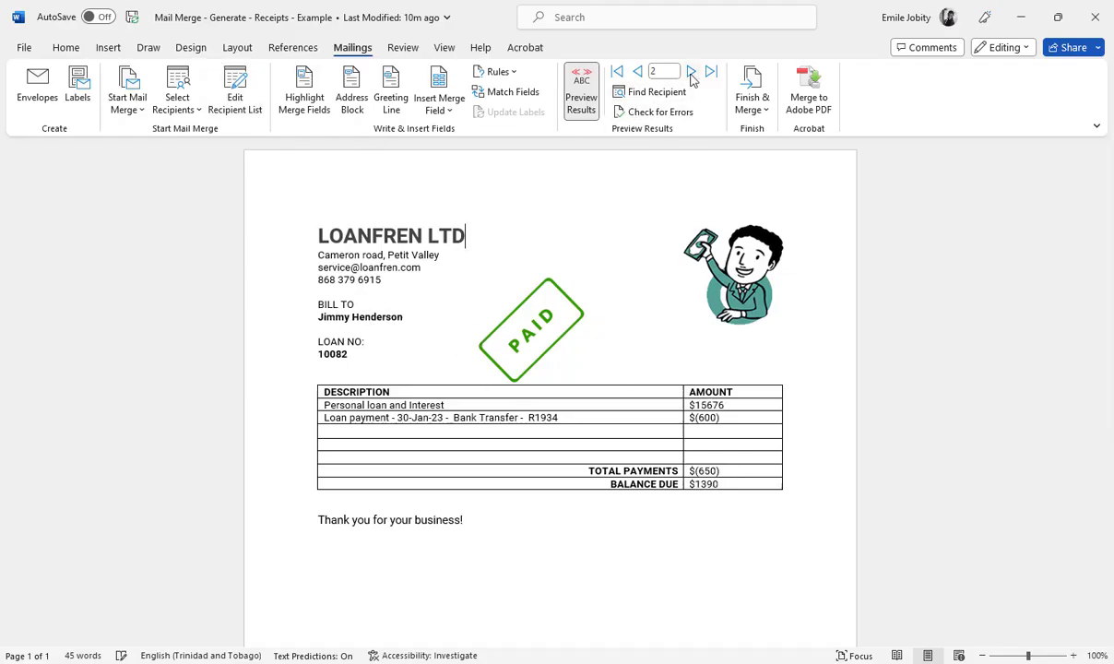
{"action": "left_click", "coordinate": [691, 74]}
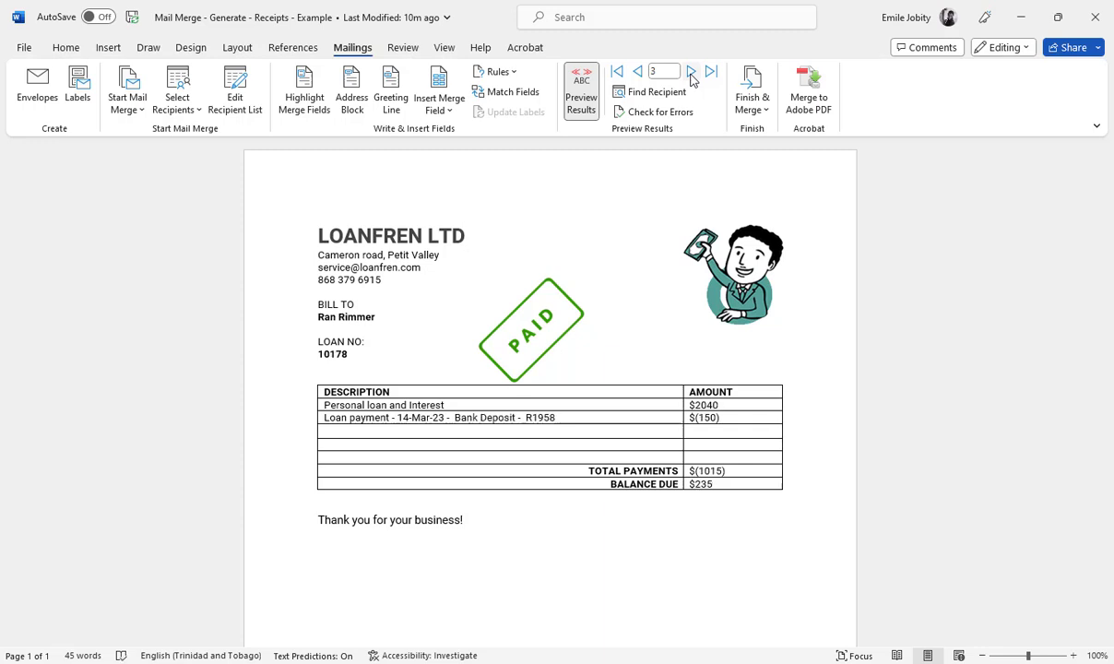
{"action": "left_click", "coordinate": [691, 72]}
{"action": "left_click", "coordinate": [690, 72]}
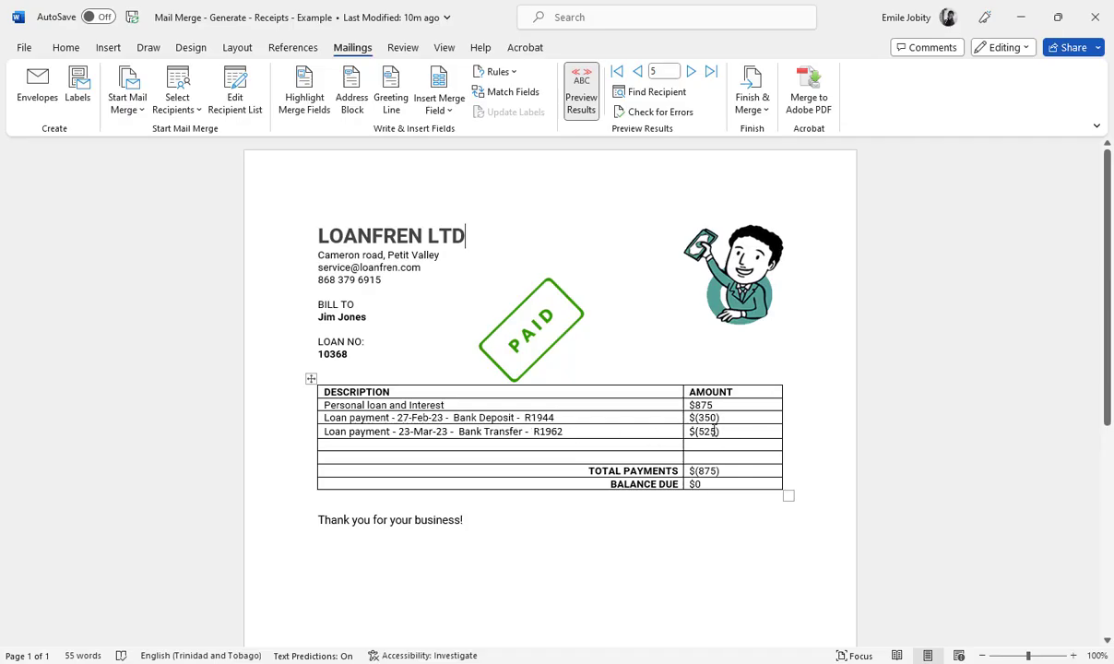
{"action": "left_click", "coordinate": [692, 72]}
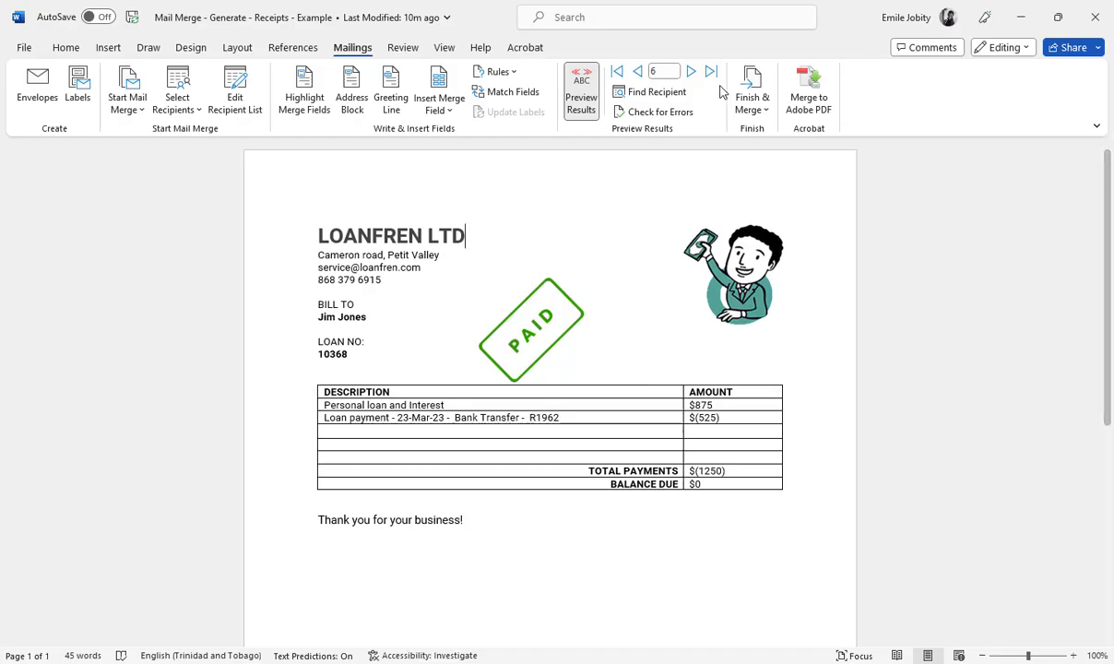
{"action": "left_click", "coordinate": [692, 72]}
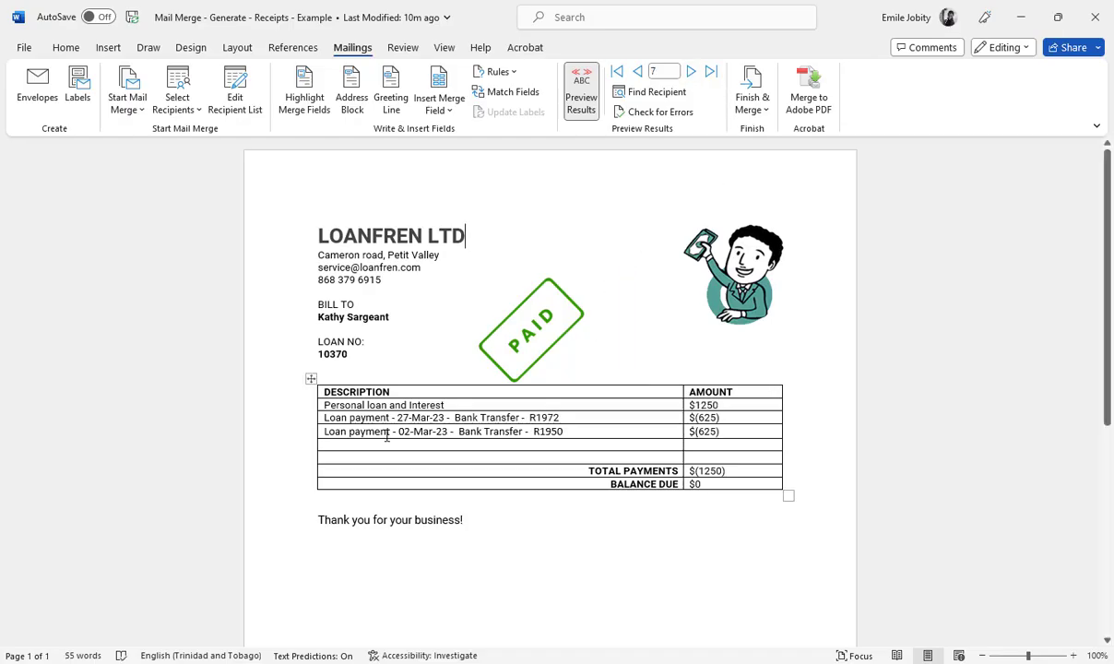
{"action": "left_click", "coordinate": [692, 71]}
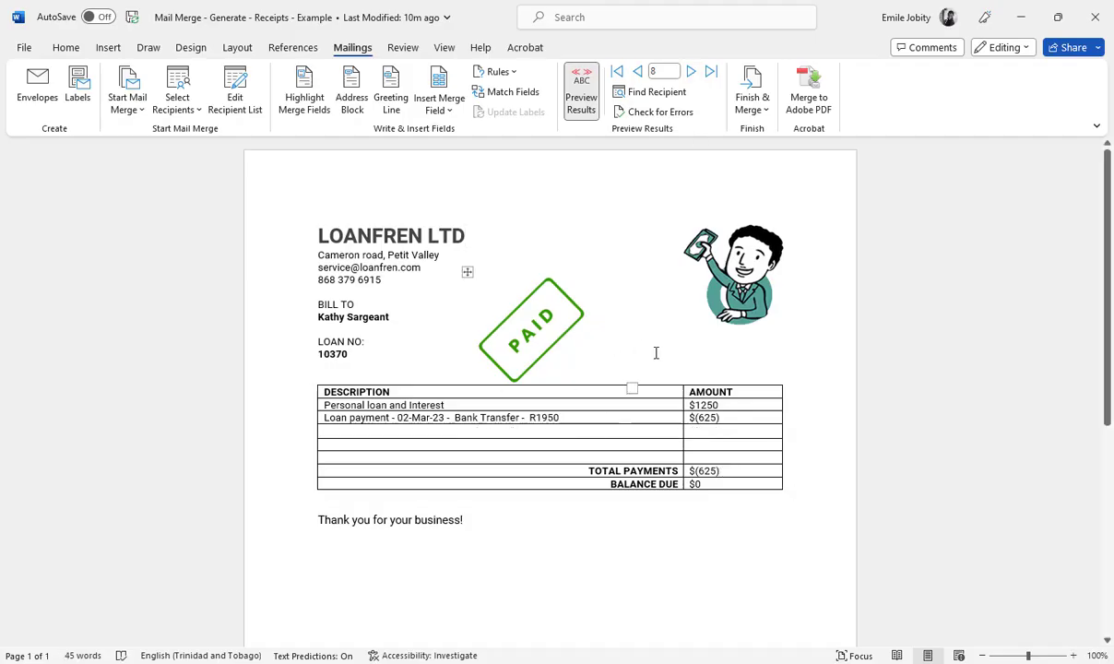
{"action": "left_click", "coordinate": [638, 72]}
{"action": "left_click", "coordinate": [638, 72]}
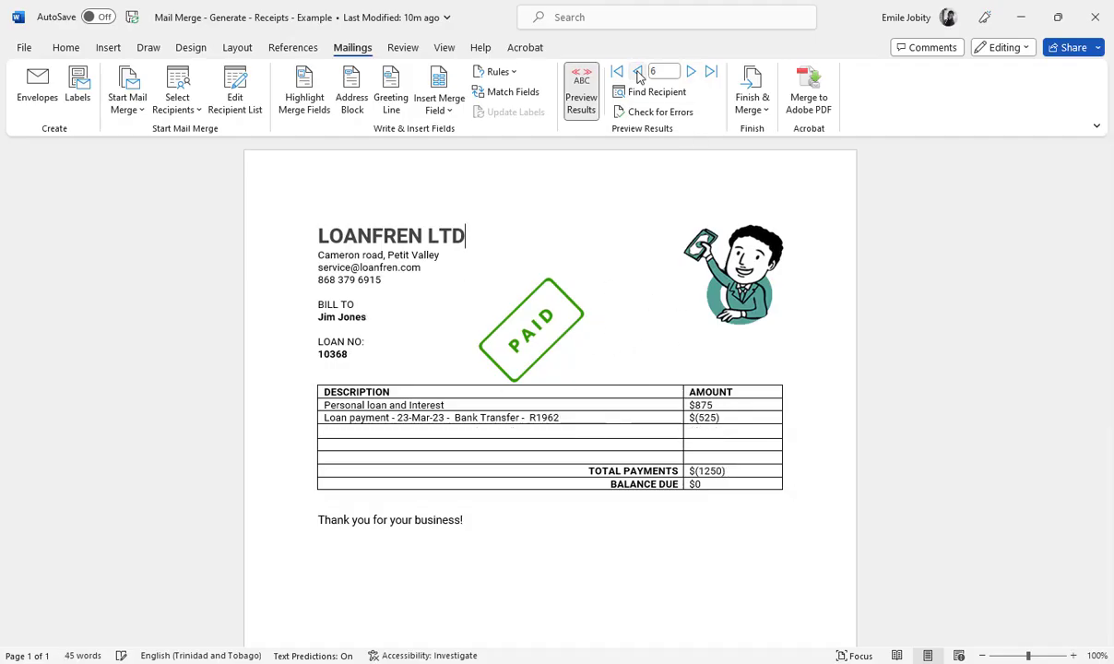
{"action": "left_click", "coordinate": [638, 72]}
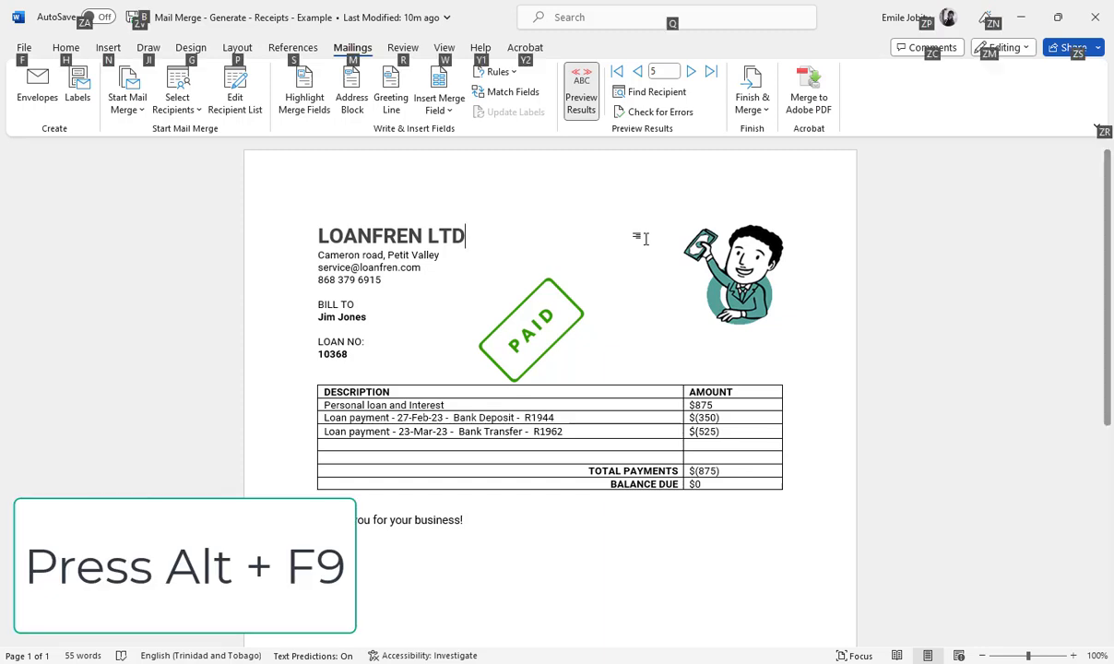
Step: Display the field codes throughout the receipt template to examine the merge fields and rules in its table
{"action": "key", "text": "alt"}
{"action": "key", "text": "alt+F9"}
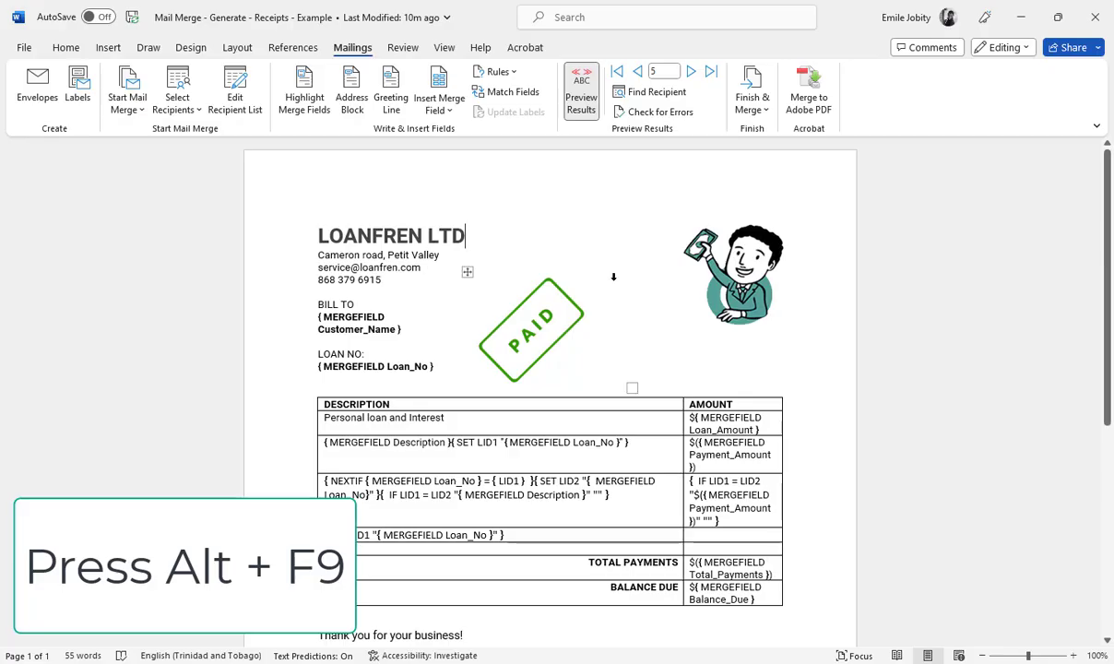
{"action": "scroll", "coordinate": [415, 330], "scroll_direction": "down", "scroll_amount": 1}
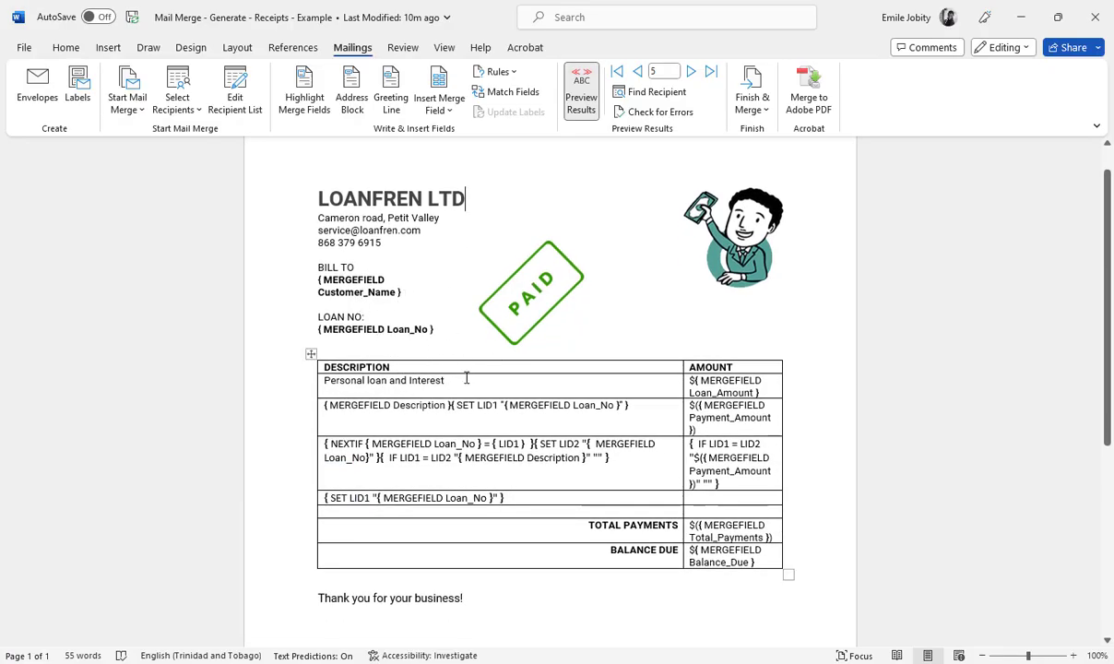
{"action": "scroll", "coordinate": [450, 379], "scroll_direction": "down", "scroll_amount": 1}
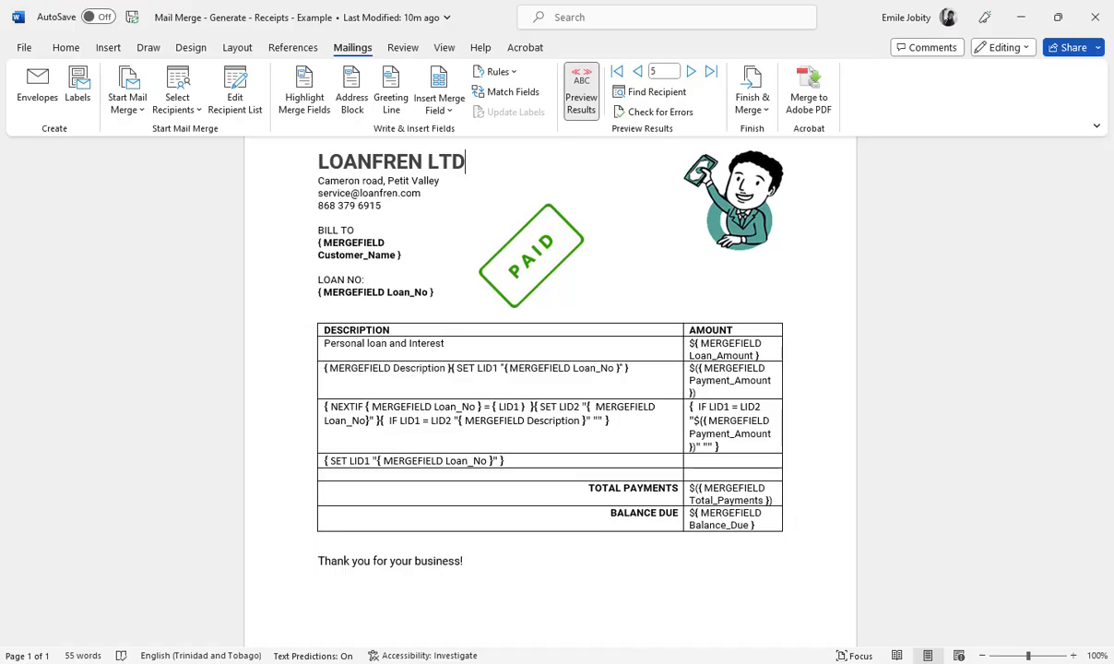
Step: Switch to the Excel list, examine the CONCATENATE formula in the first Description cell, J2, and return to Word
{"action": "key", "text": "alt+Tab"}
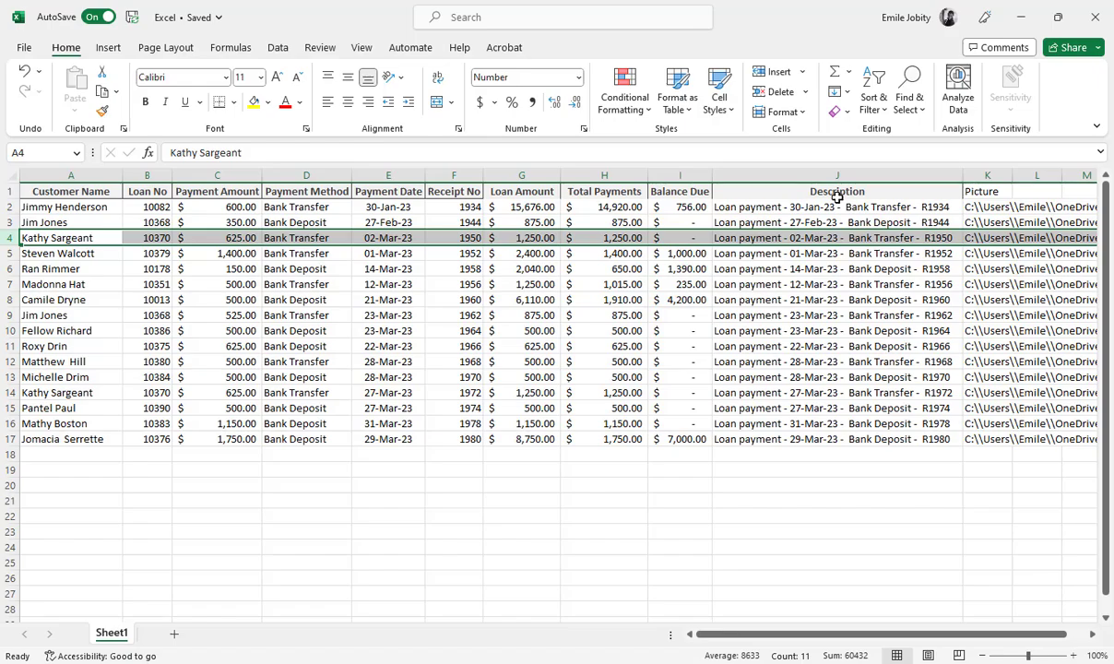
{"action": "left_click", "coordinate": [775, 208]}
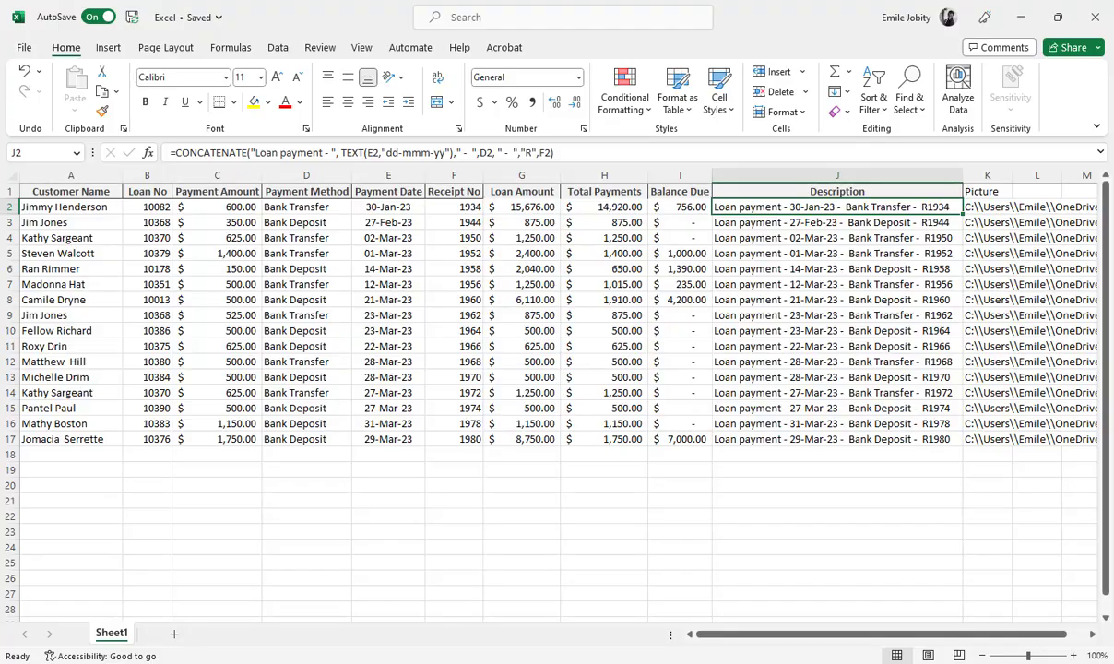
{"action": "key", "text": "alt+Tab"}
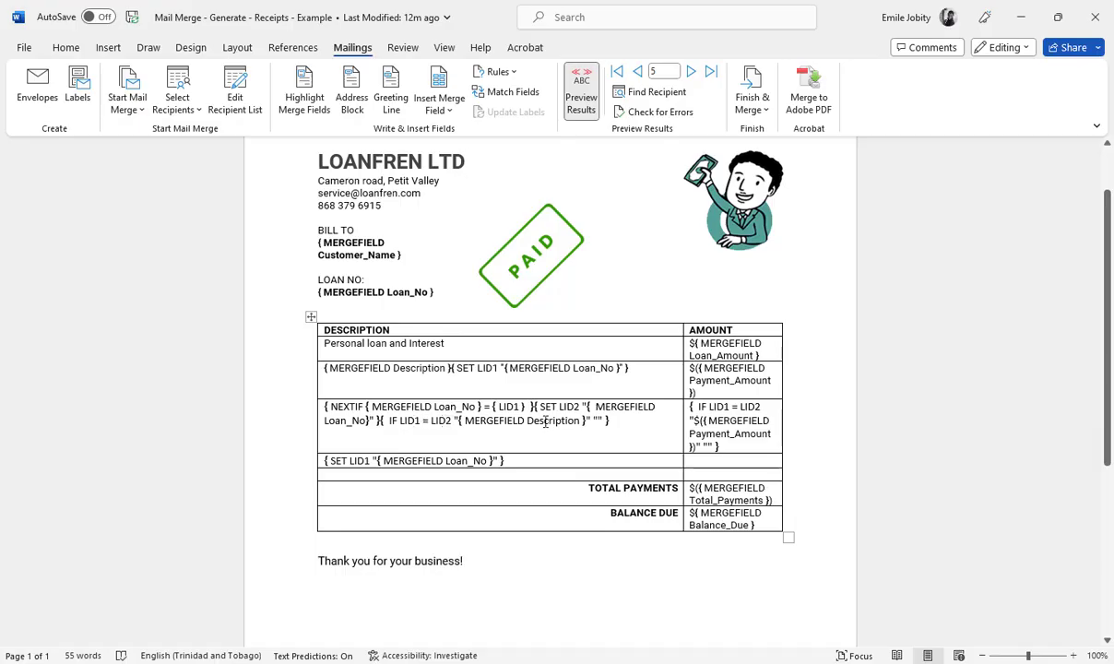
Step: Examine the IF rule comparing LID1 with LID2 in the Description cell of the NEXTIF row
{"action": "left_click", "coordinate": [598, 420]}
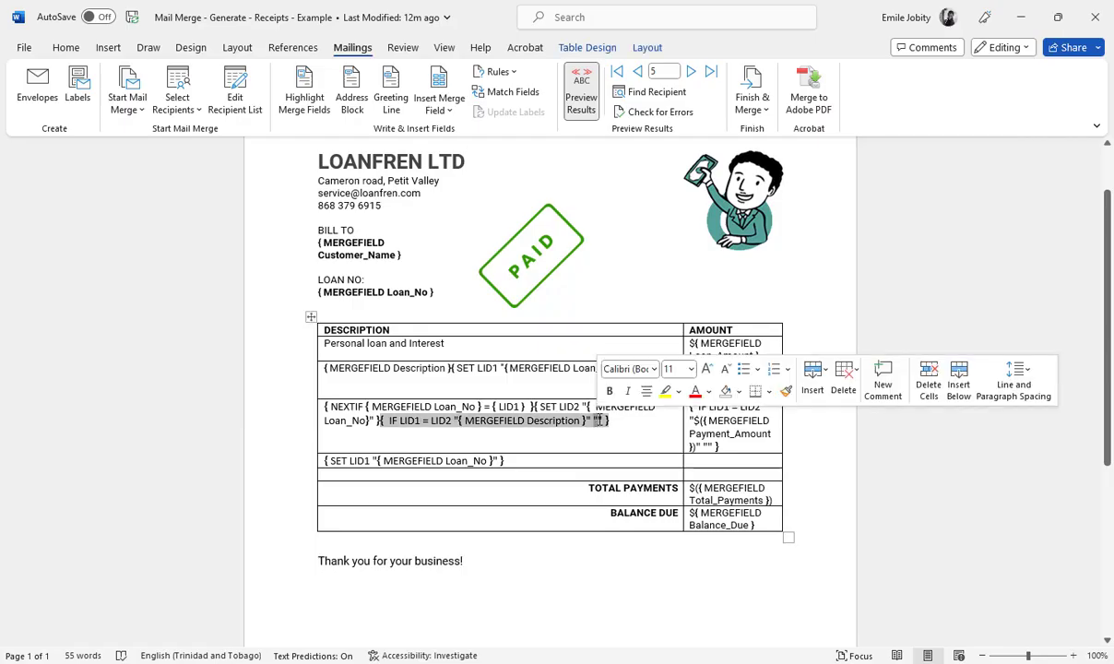
{"action": "left_click", "coordinate": [601, 420]}
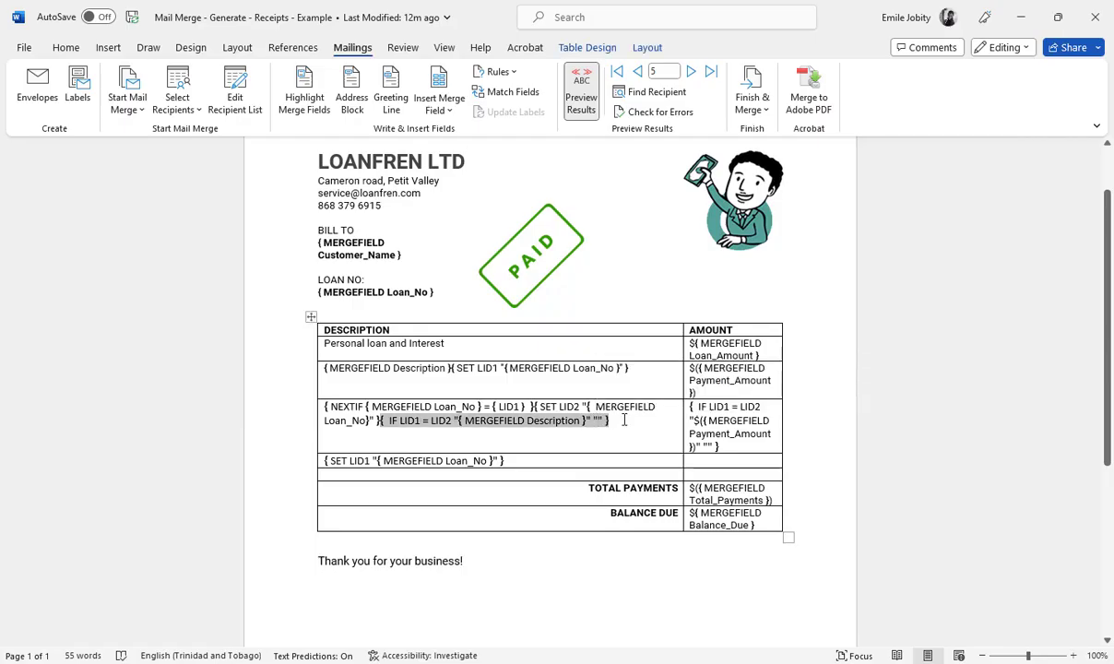
{"action": "left_click", "coordinate": [610, 420]}
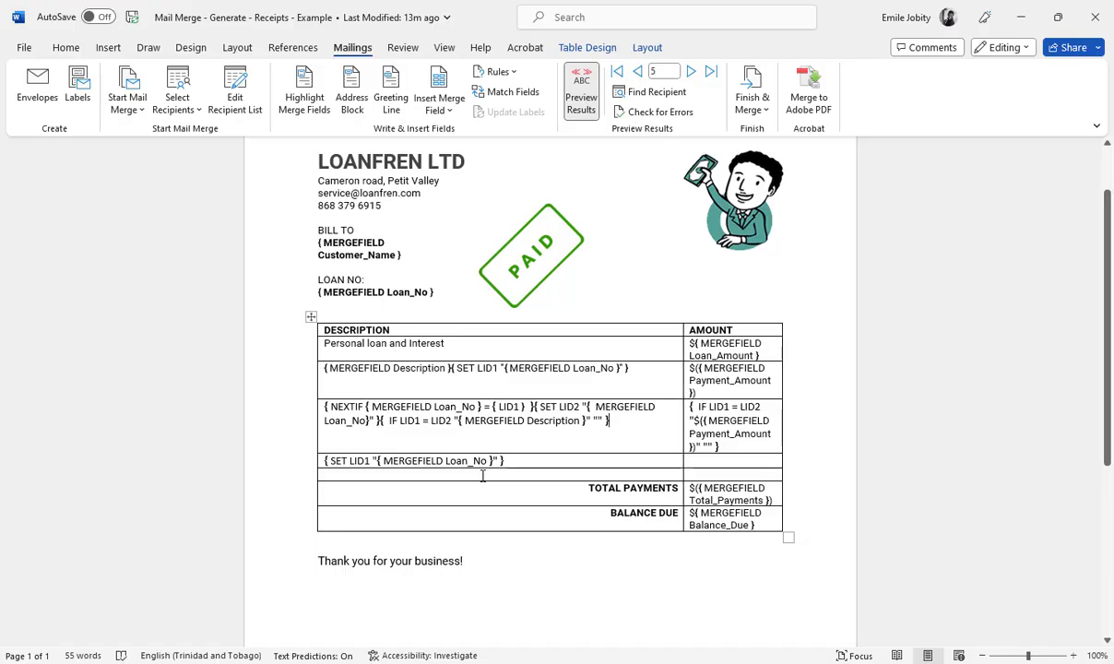
Step: Duplicate the NEXTIF row, with its description and amount rules, above the closing SET LID1 row until the table has four such rows
{"action": "key", "text": "ctrl+v"}
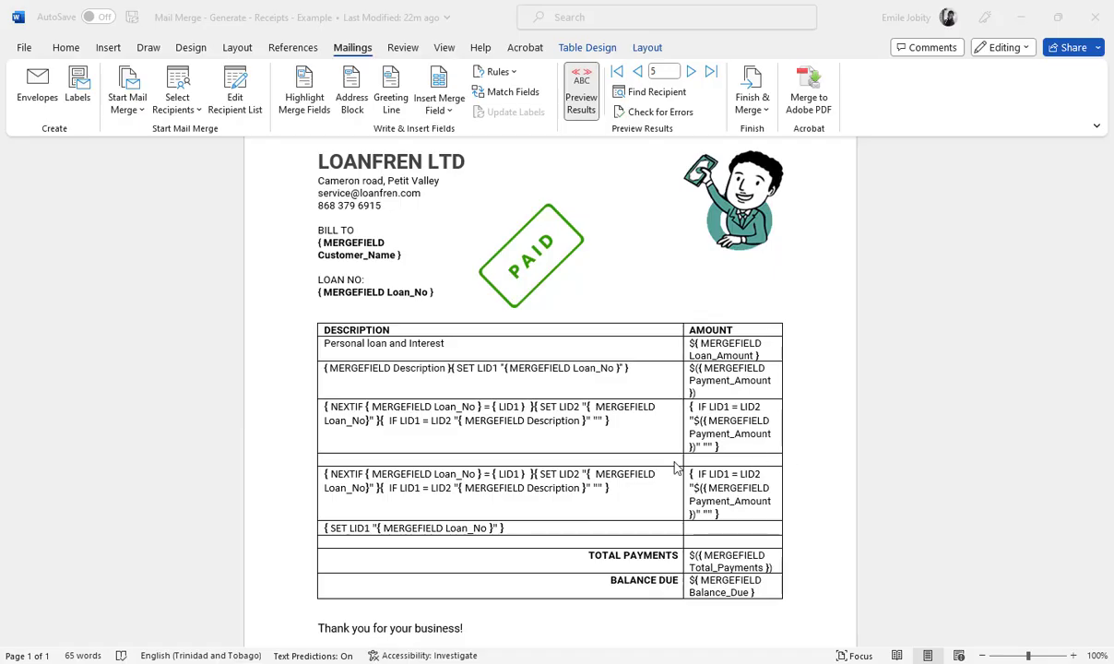
{"action": "left_click", "coordinate": [316, 459]}
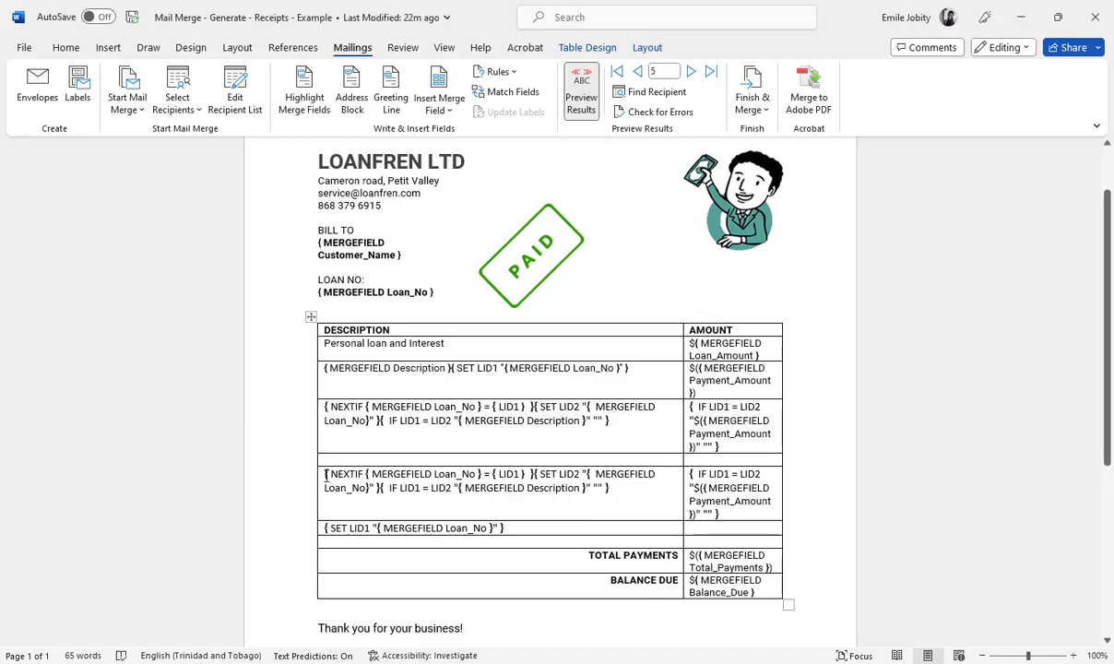
{"action": "left_click_drag", "start_coordinate": [326, 475], "coordinate": [740, 503]}
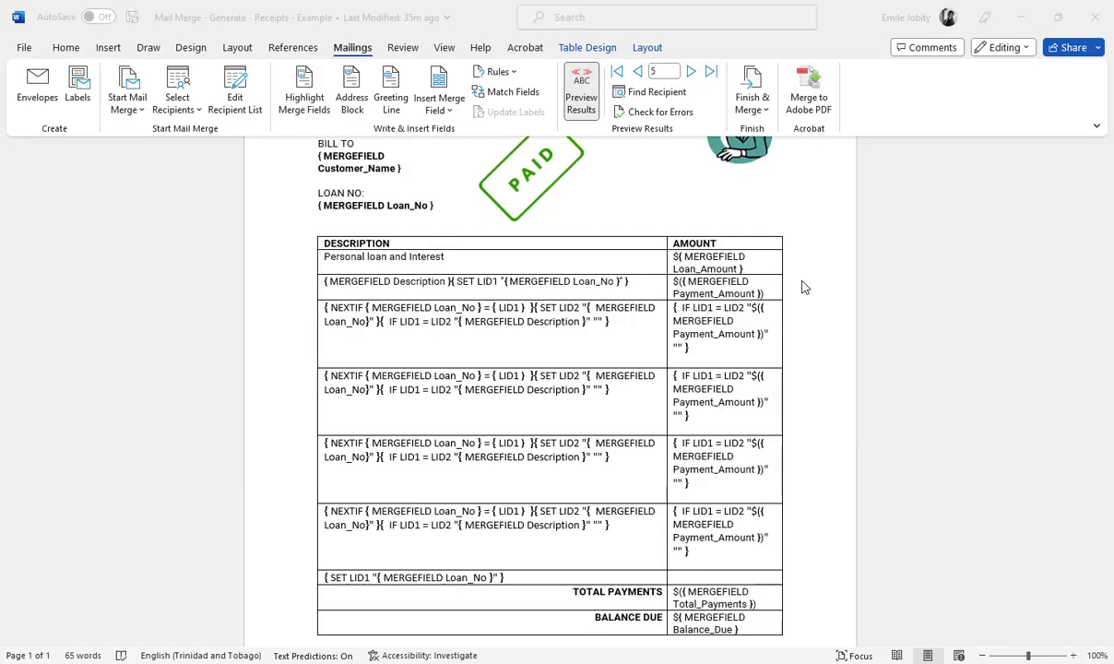
{"action": "scroll", "coordinate": [803, 288], "scroll_direction": "up", "scroll_amount": 3}
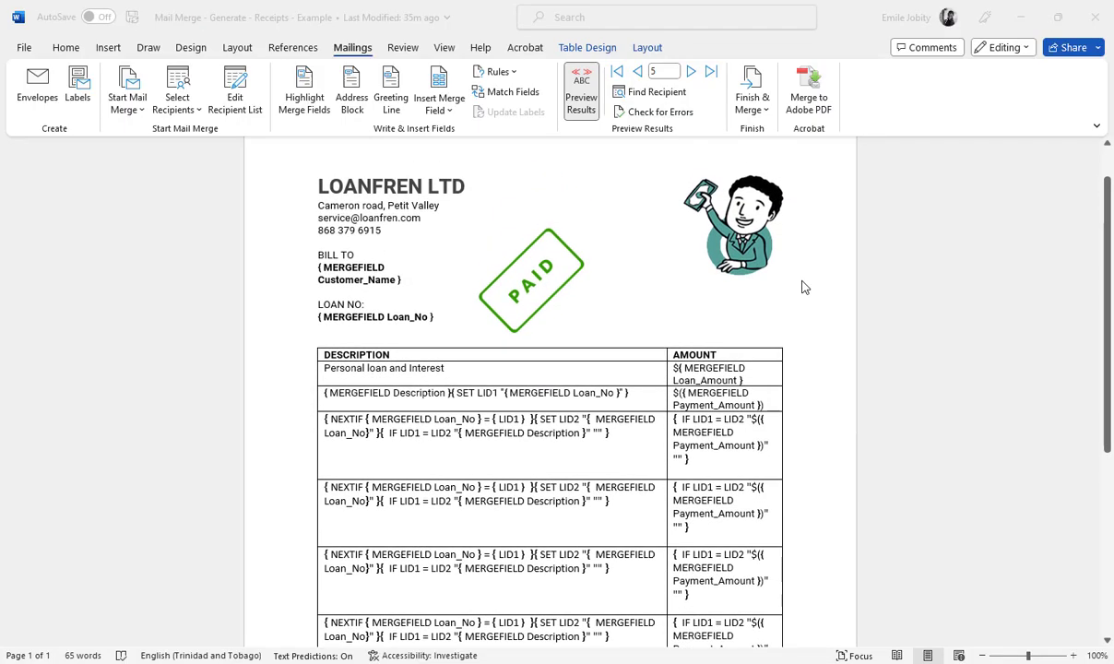
{"action": "scroll", "coordinate": [803, 288], "scroll_direction": "down", "scroll_amount": 3}
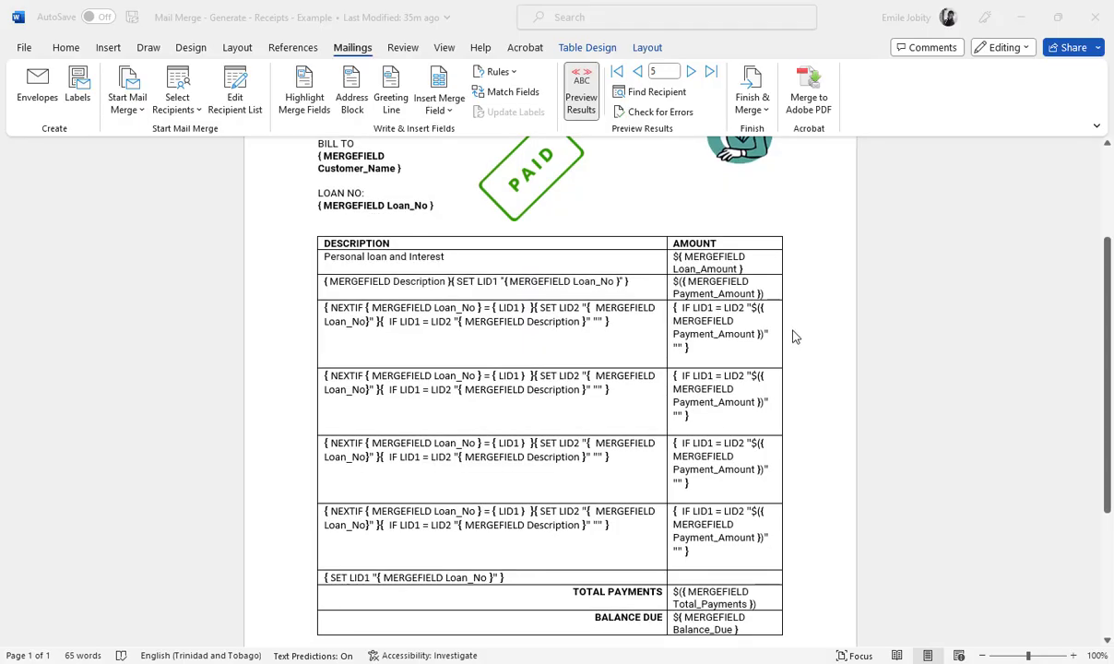
Step: Examine the repeated NEXTIF rows and the closing SET LID1 rule in the receipt table
{"action": "left_click", "coordinate": [508, 287]}
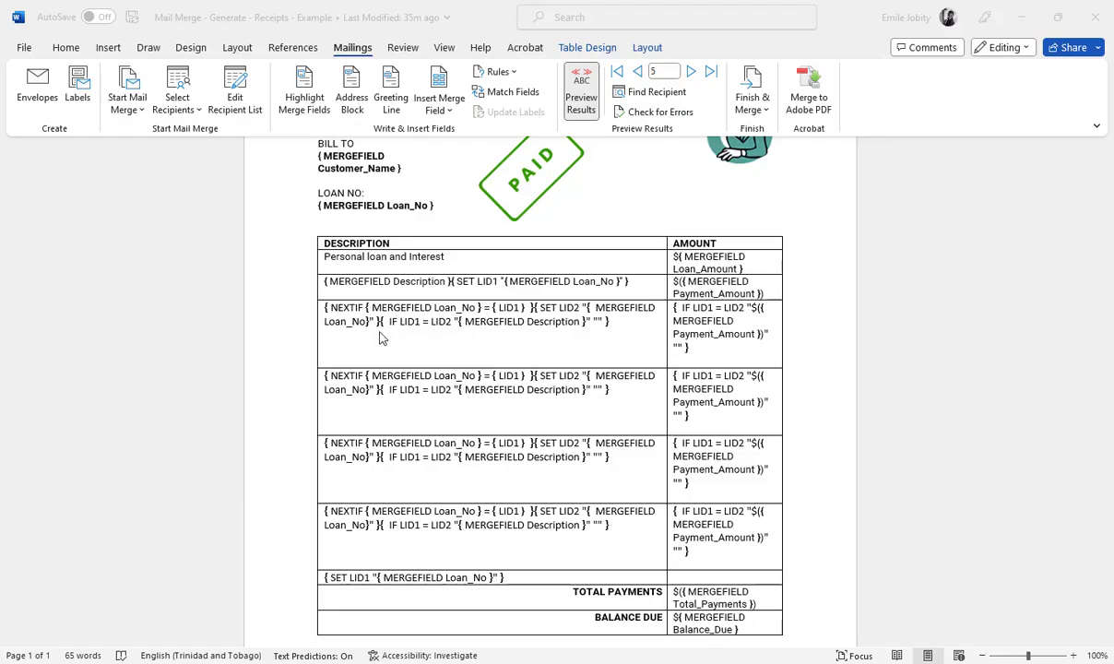
{"action": "left_click", "coordinate": [337, 316]}
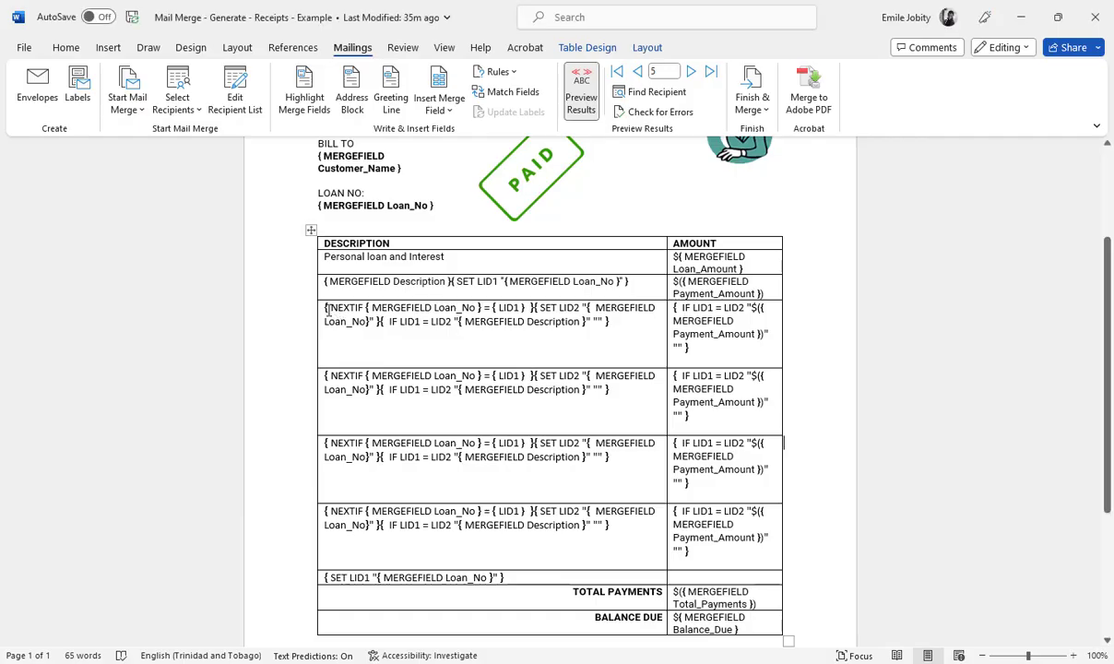
{"action": "left_click_drag", "start_coordinate": [325, 311], "coordinate": [694, 329]}
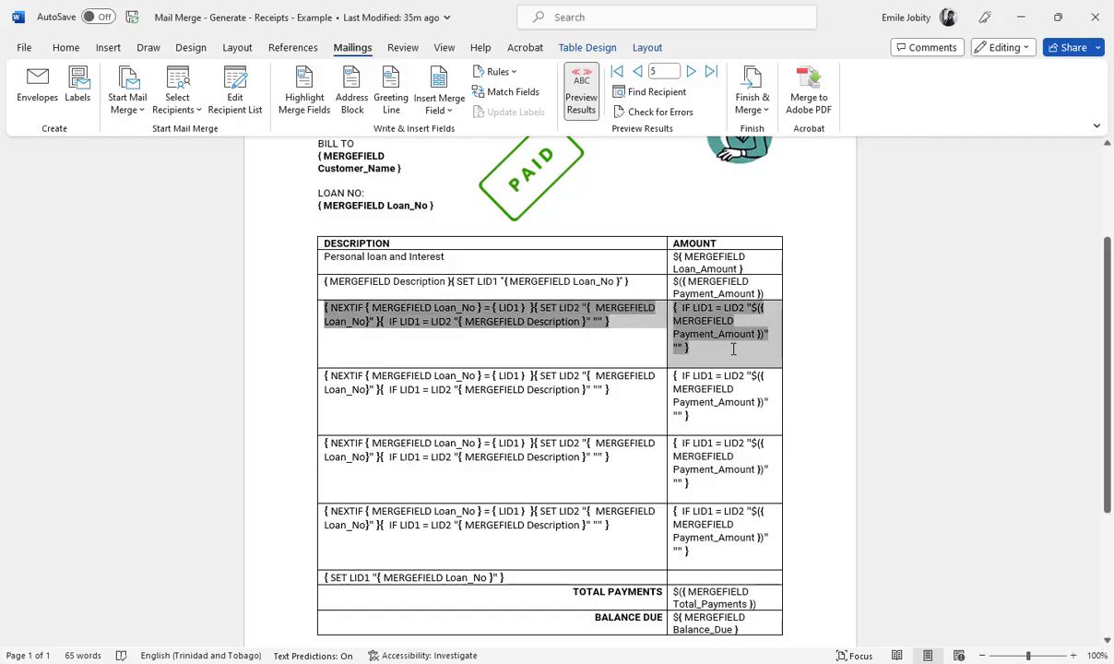
{"action": "left_click_drag", "start_coordinate": [321, 377], "coordinate": [711, 396]}
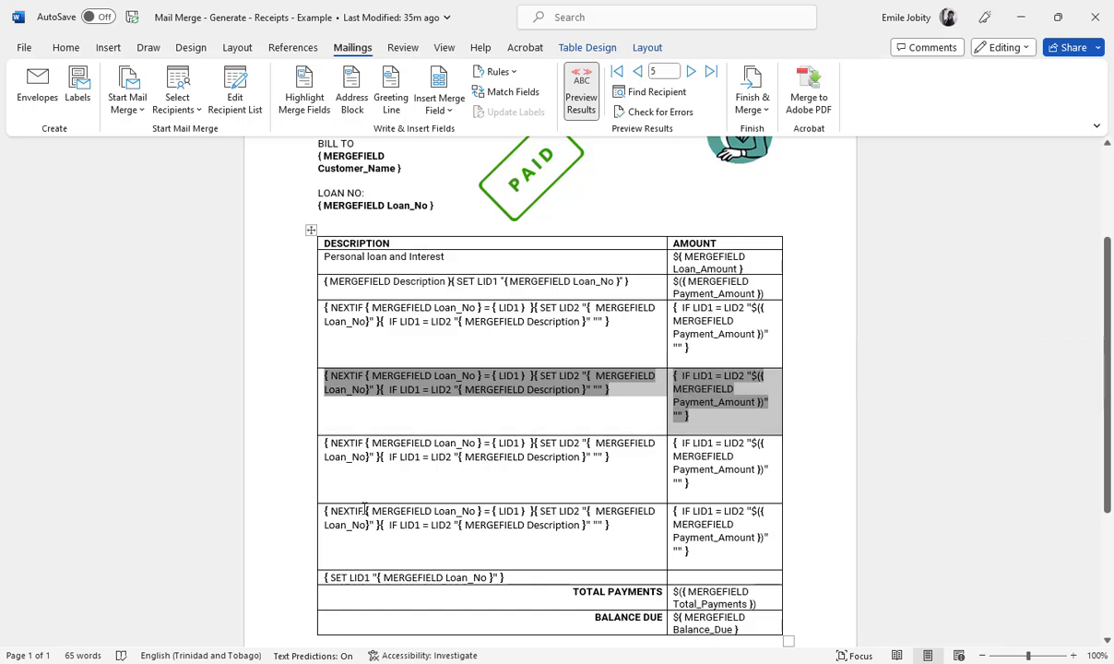
{"action": "left_click", "coordinate": [510, 577]}
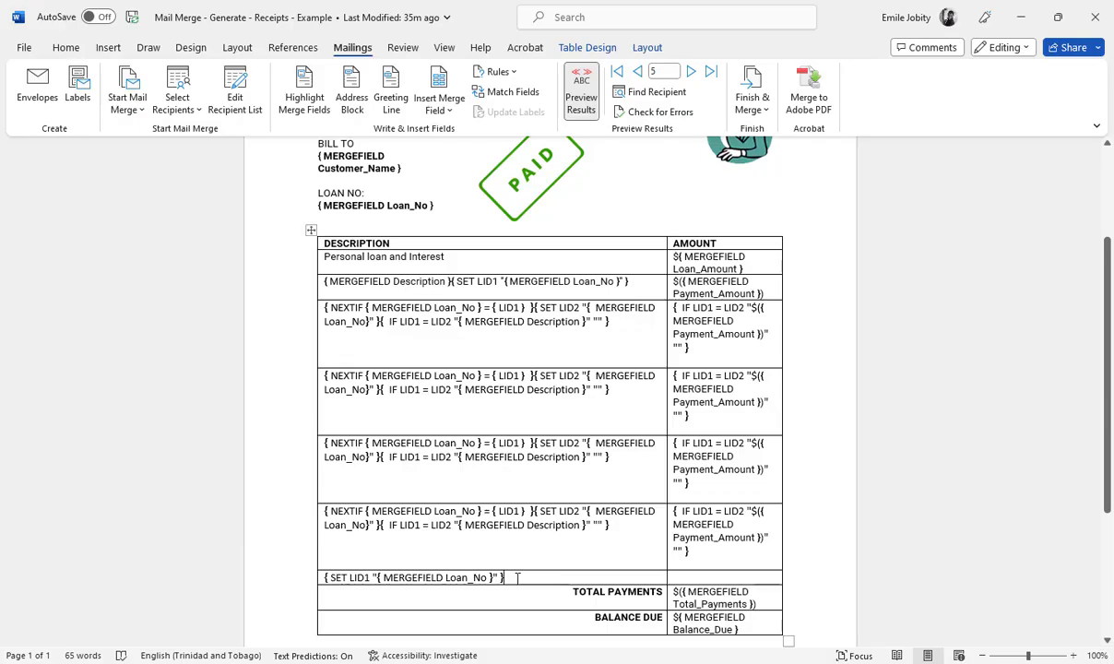
{"action": "triple_click", "coordinate": [516, 577]}
{"action": "left_click", "coordinate": [515, 577]}
Step: Switch from field codes to merged results and delete the extra blank lines in the Amount cells of the repeated payment rows
{"action": "key", "text": "alt+F9"}
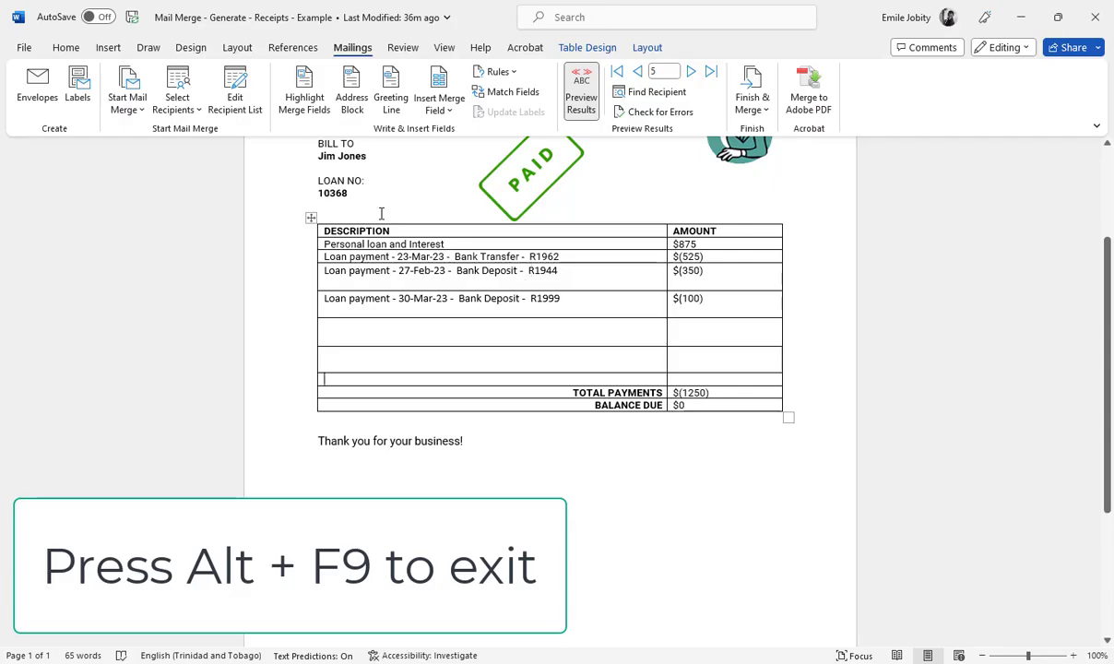
{"action": "left_click", "coordinate": [485, 374]}
{"action": "scroll", "coordinate": [486, 369], "scroll_direction": "up", "scroll_amount": 3}
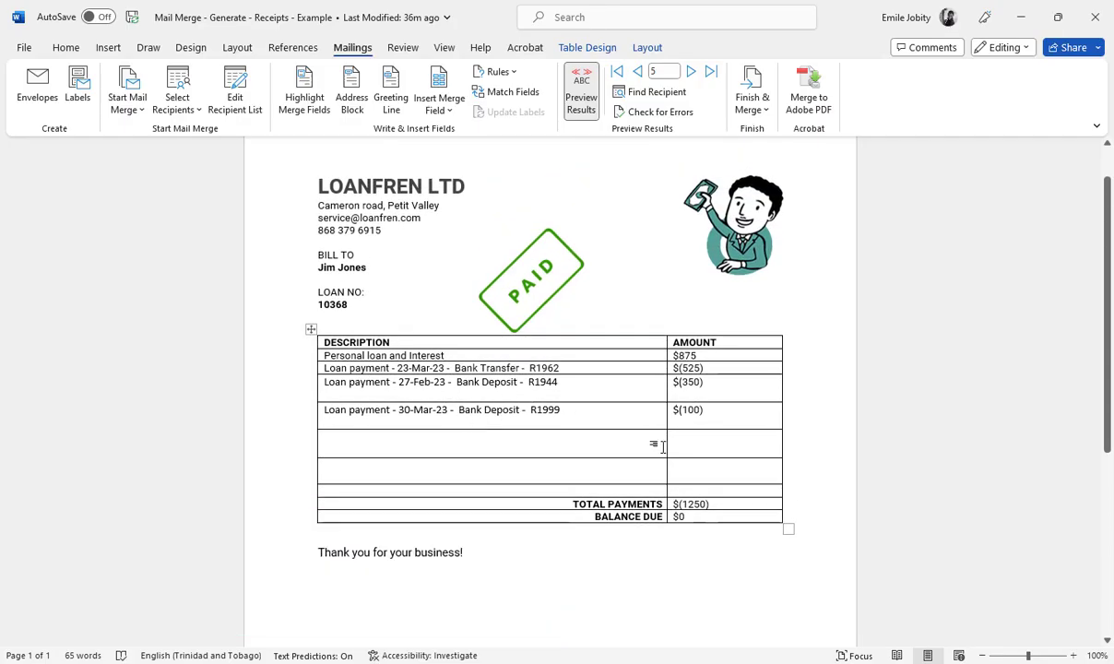
{"action": "left_click", "coordinate": [457, 433]}
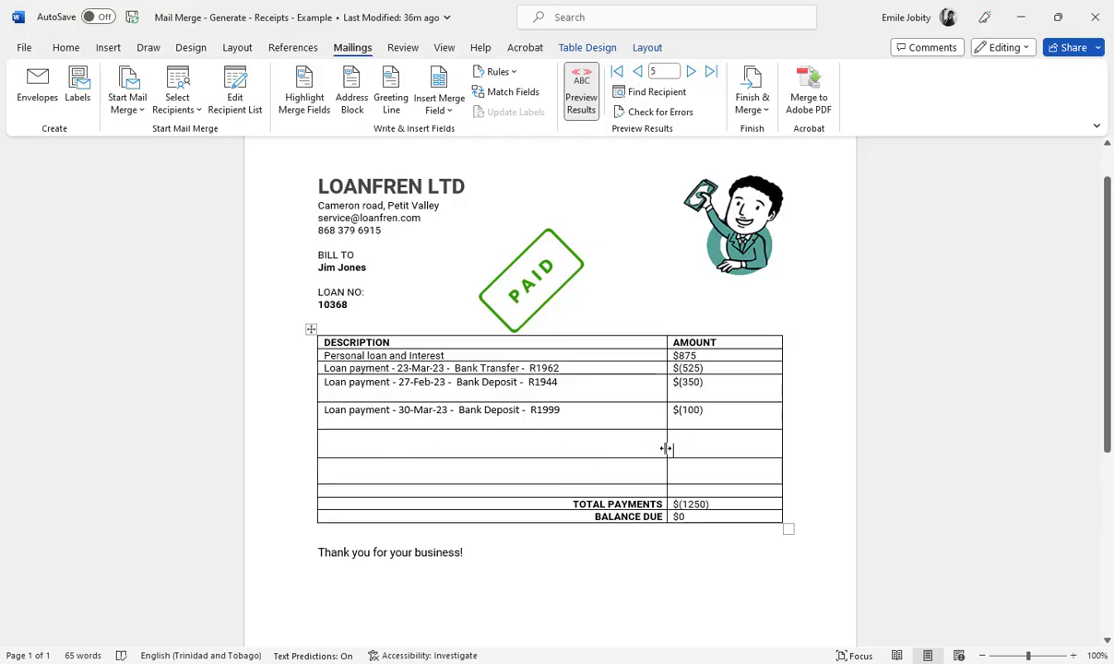
{"action": "key", "text": "BackSpace"}
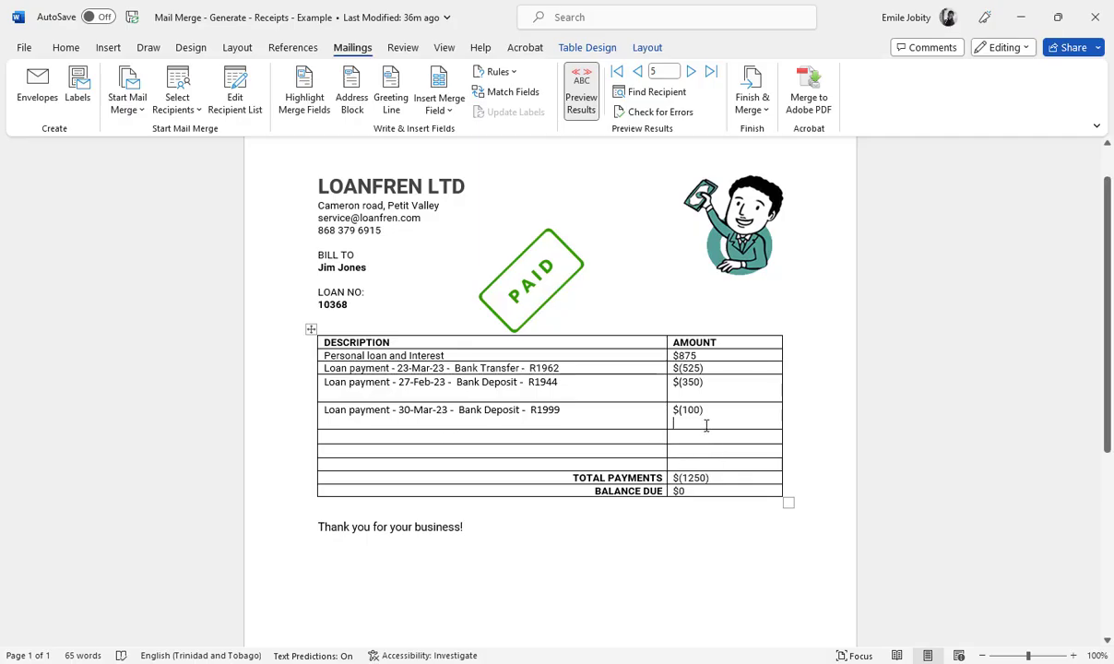
{"action": "key", "text": "BackSpace"}
{"action": "key", "text": "BackSpace"}
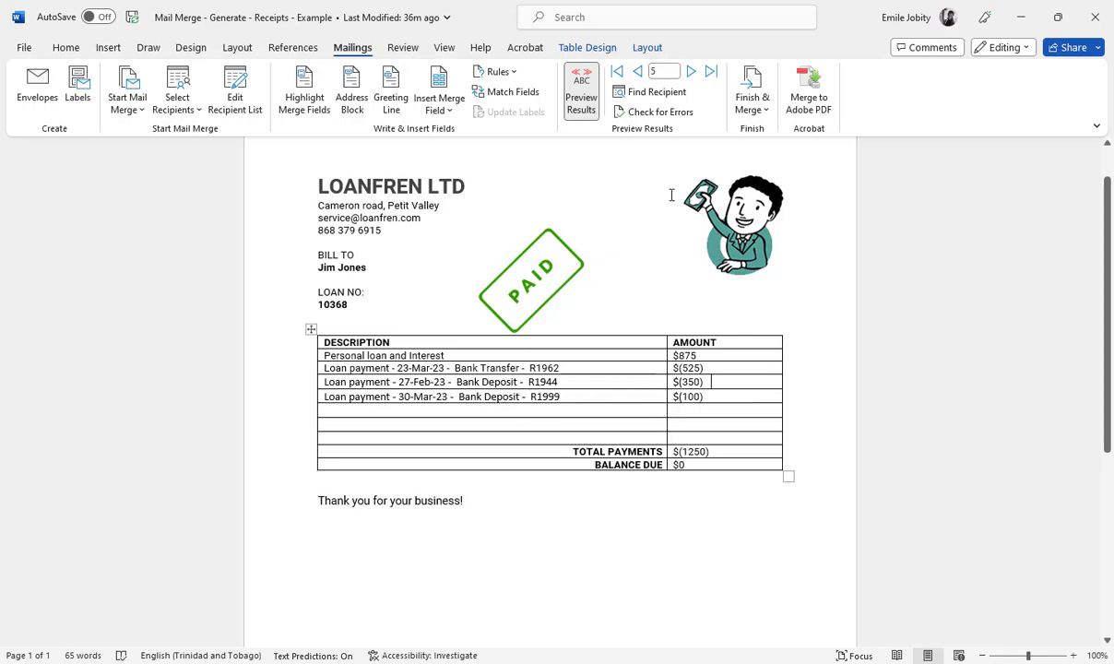
Step: Display the field codes again and check the tidied payment rows in the receipt table
{"action": "key", "text": "alt+F9"}
{"action": "scroll", "coordinate": [647, 274], "scroll_direction": "down", "scroll_amount": 3}
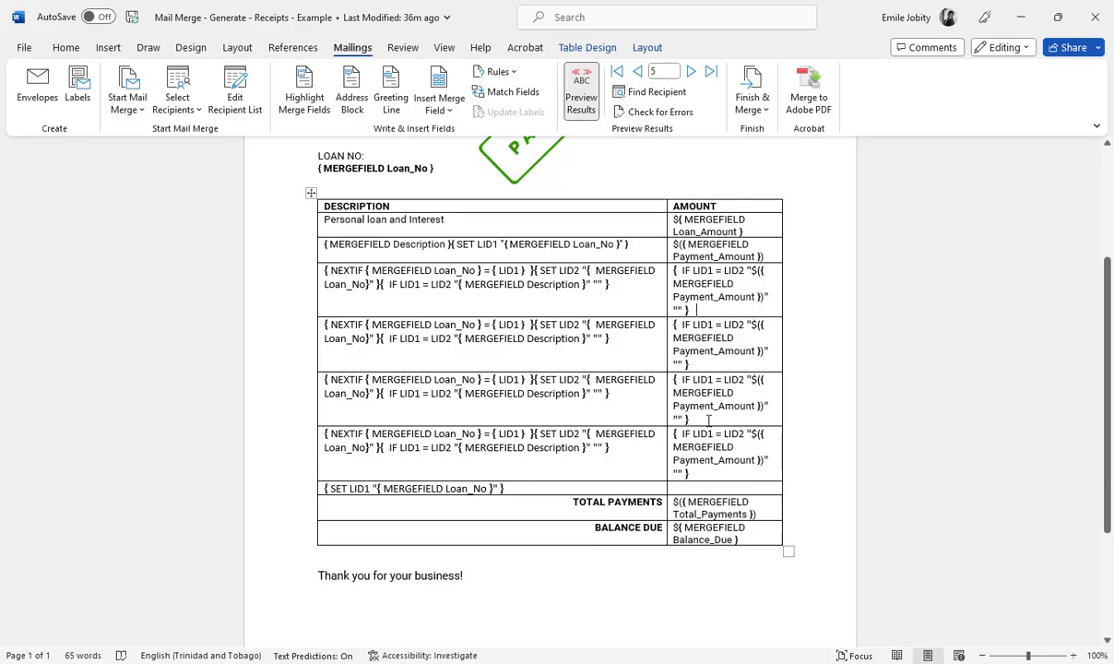
{"action": "scroll", "coordinate": [709, 420], "scroll_direction": "up", "scroll_amount": 3}
{"action": "scroll", "coordinate": [708, 421], "scroll_direction": "up", "scroll_amount": 1}
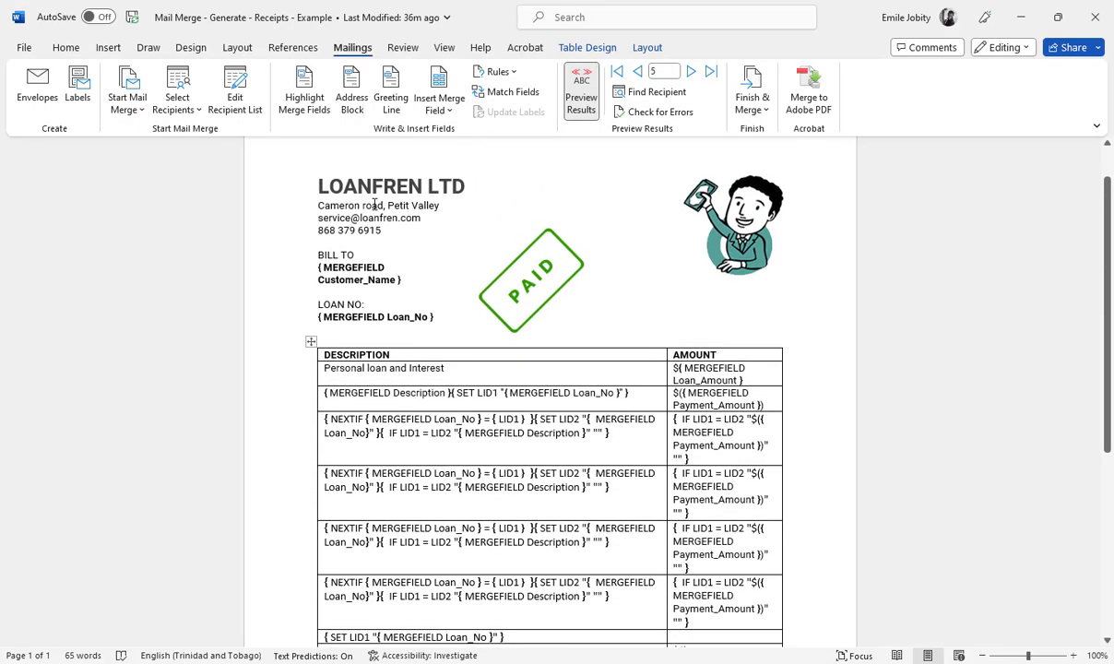
Step: Review the mail merge recipient list, select the record with the 100 payment, and close the list
{"action": "left_click", "coordinate": [234, 104]}
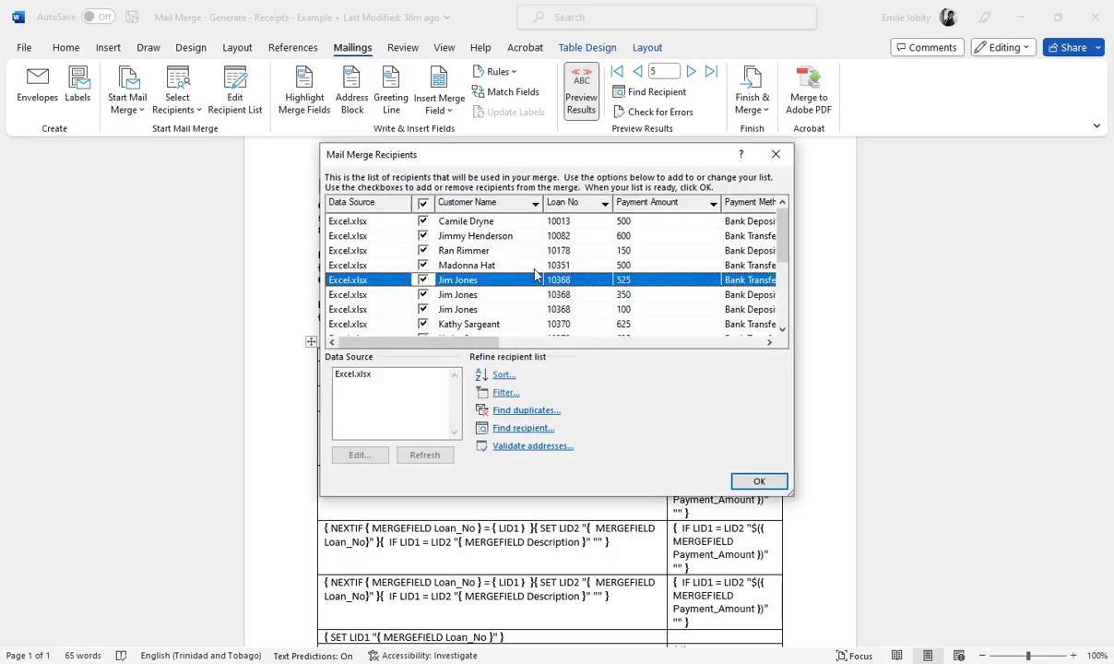
{"action": "left_click", "coordinate": [467, 311]}
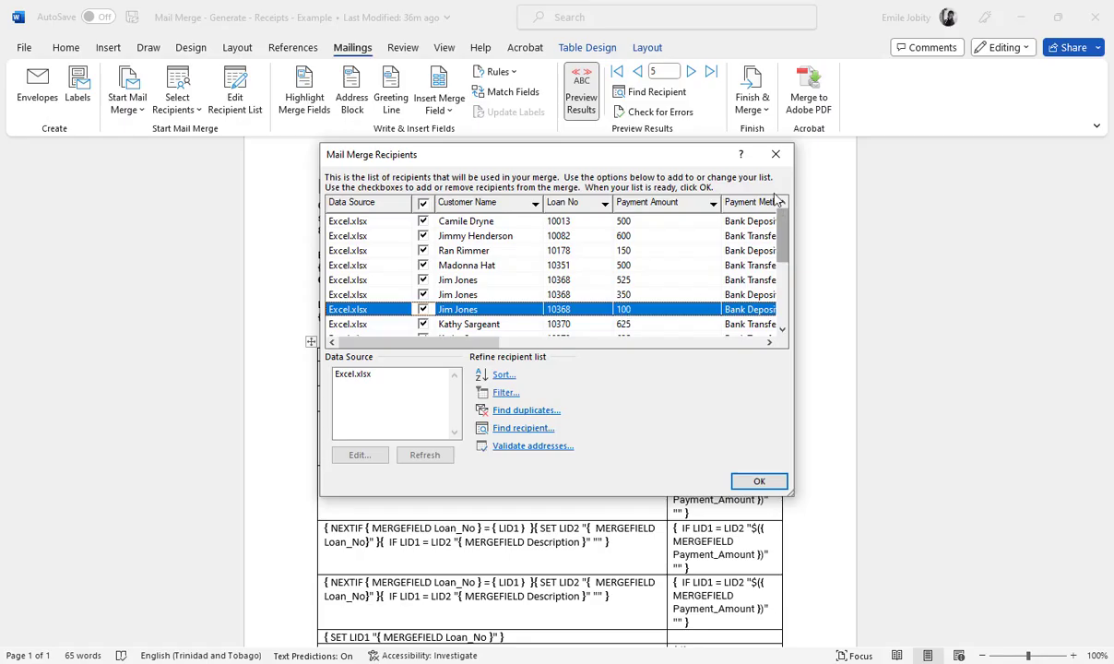
{"action": "left_click", "coordinate": [777, 161]}
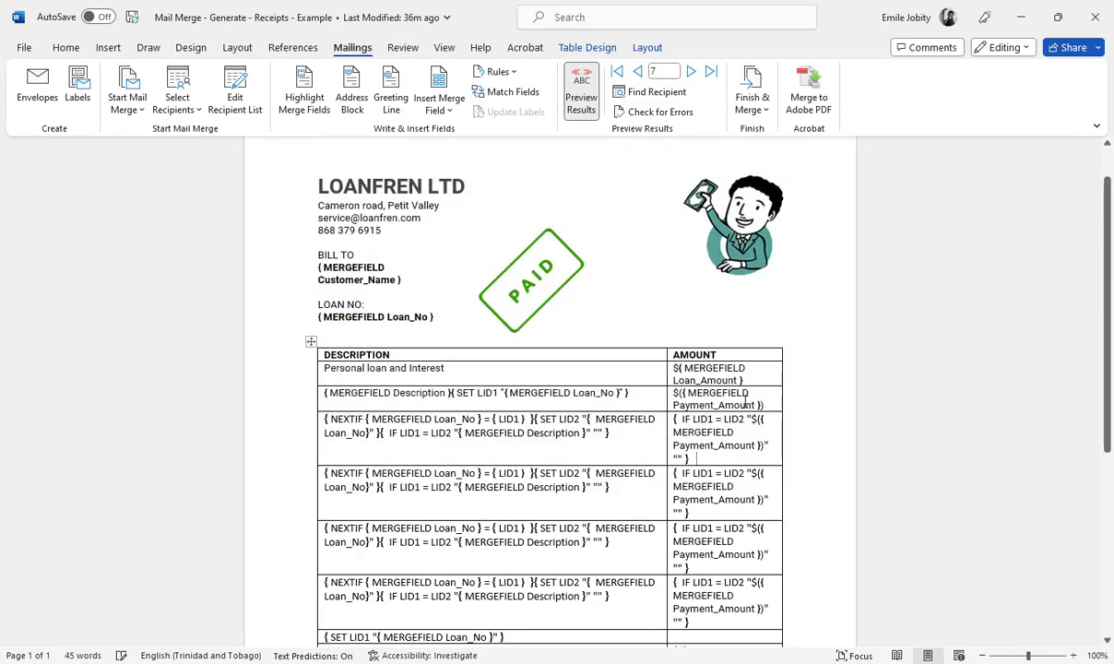
Step: Return from field codes to merged results and step the receipt preview back to record 5
{"action": "scroll", "coordinate": [701, 380], "scroll_direction": "down", "scroll_amount": 2}
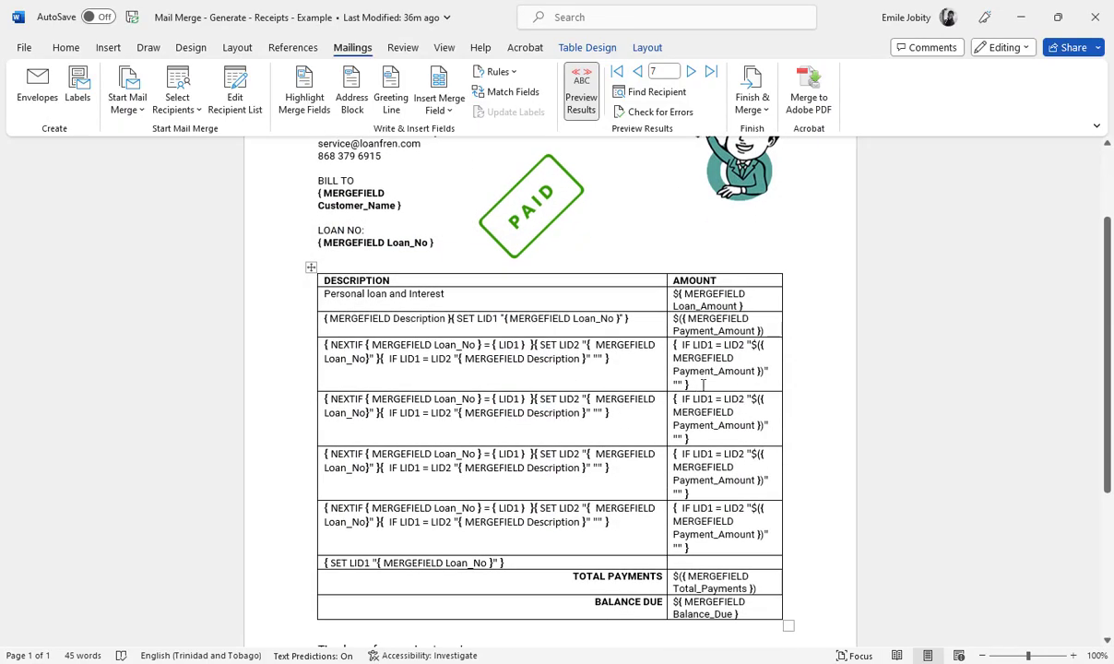
{"action": "scroll", "coordinate": [762, 412], "scroll_direction": "up", "scroll_amount": 1}
{"action": "scroll", "coordinate": [762, 412], "scroll_direction": "up", "scroll_amount": 1}
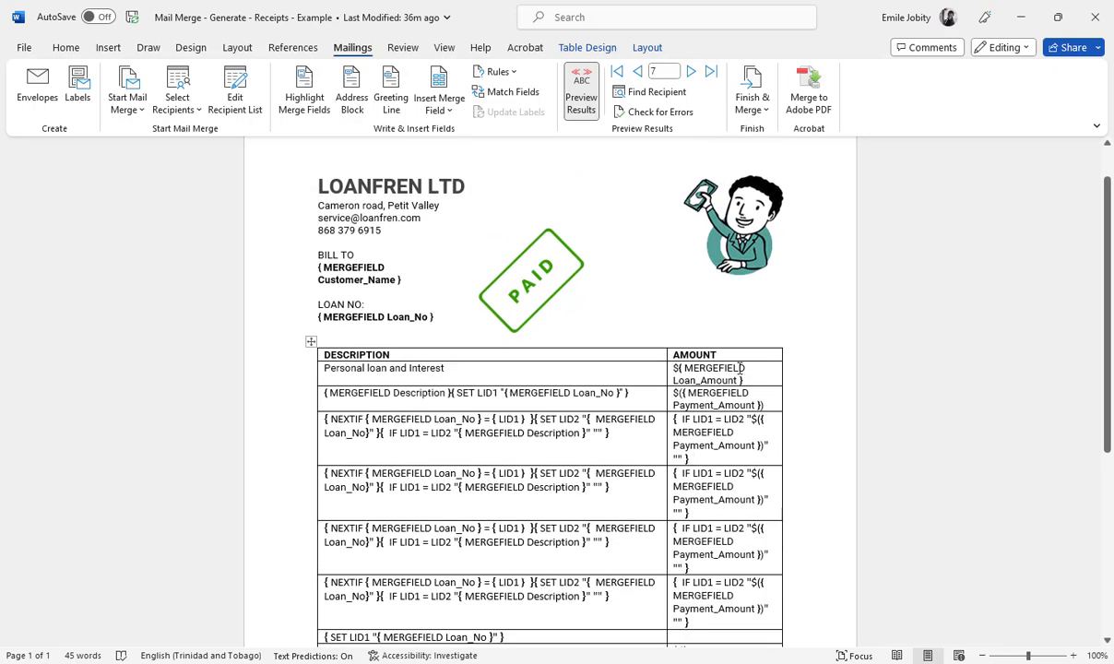
{"action": "key", "text": "alt+F9"}
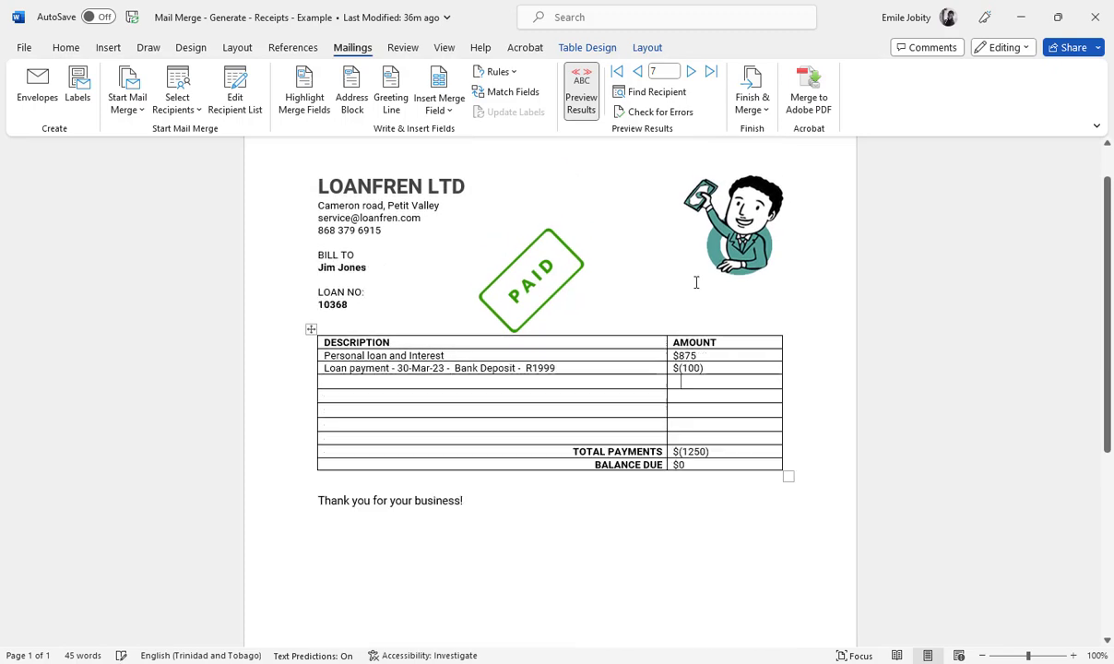
{"action": "left_click", "coordinate": [639, 73]}
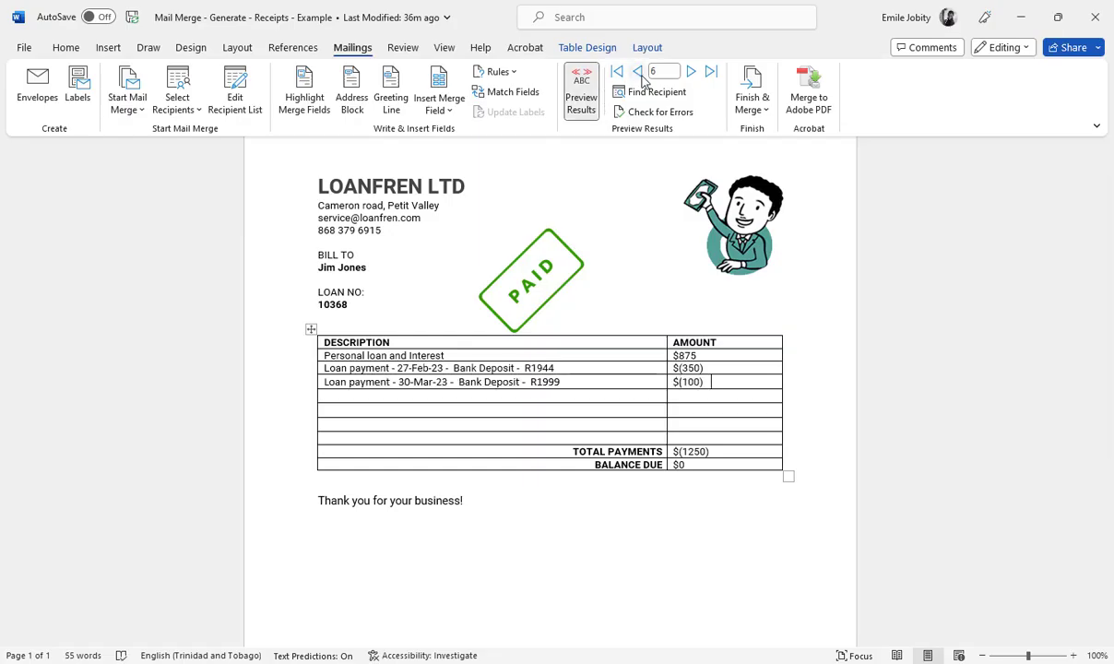
{"action": "left_click", "coordinate": [638, 73]}
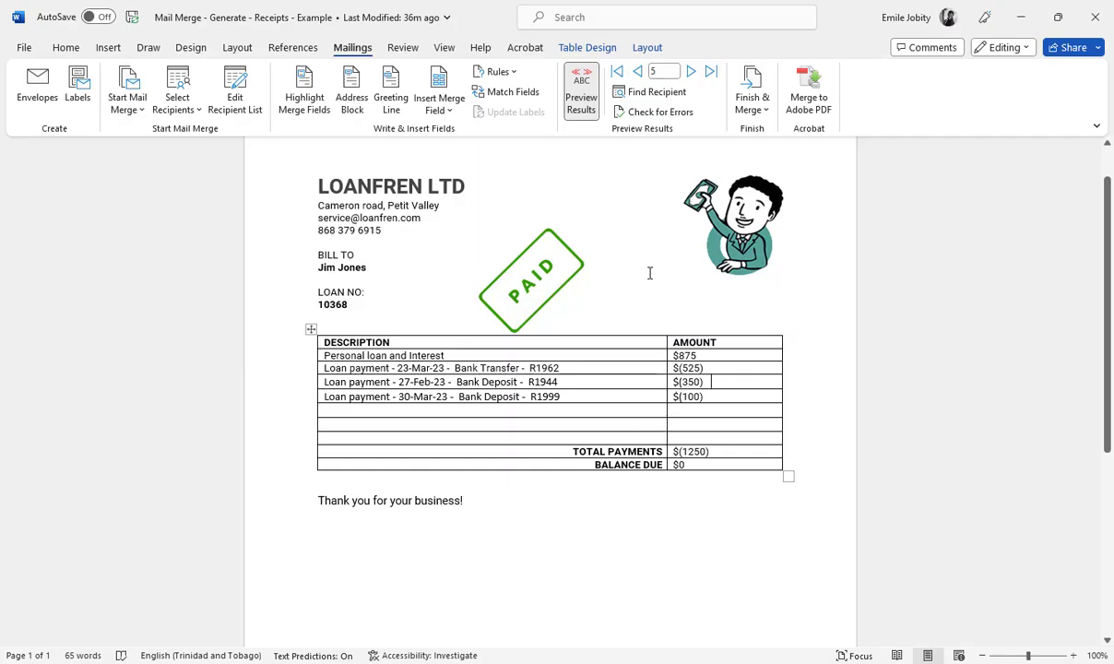
Step: Compare the receipt previews of records 5 to 7 for the customer with several payments, ending on record 5
{"action": "left_click", "coordinate": [691, 72]}
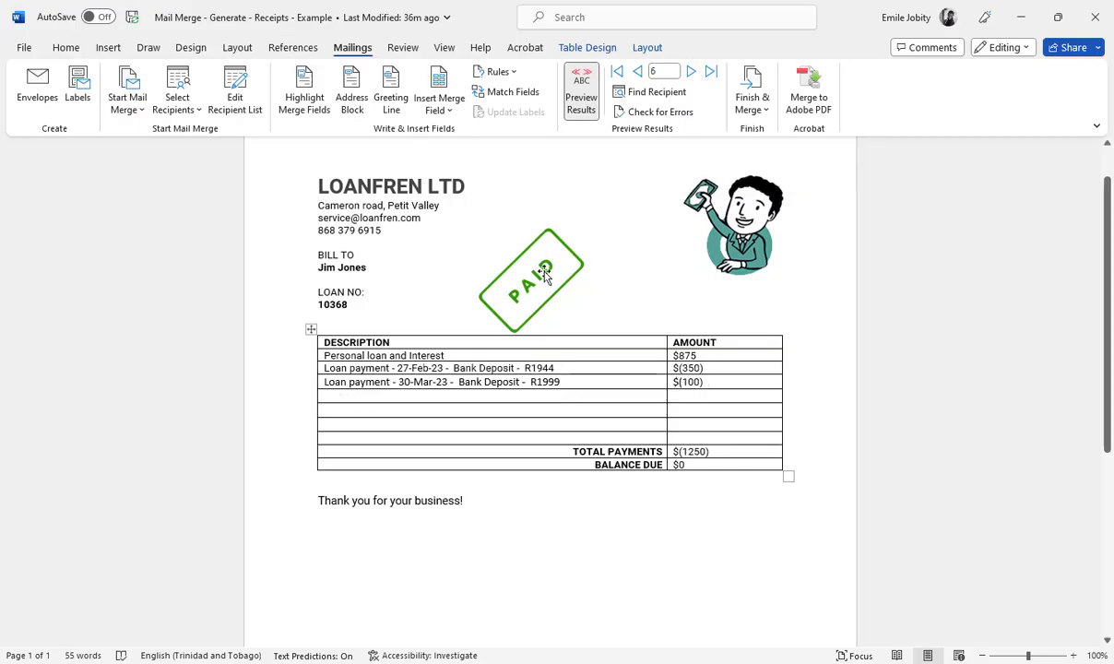
{"action": "left_click", "coordinate": [691, 72]}
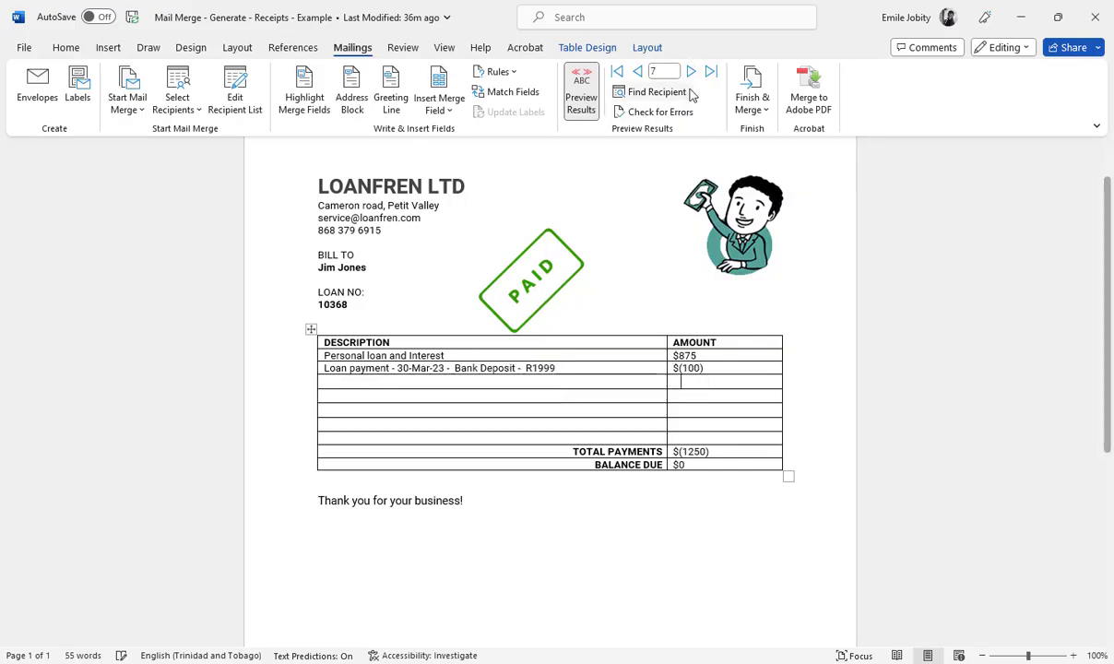
{"action": "left_click", "coordinate": [639, 74]}
{"action": "left_click", "coordinate": [642, 78]}
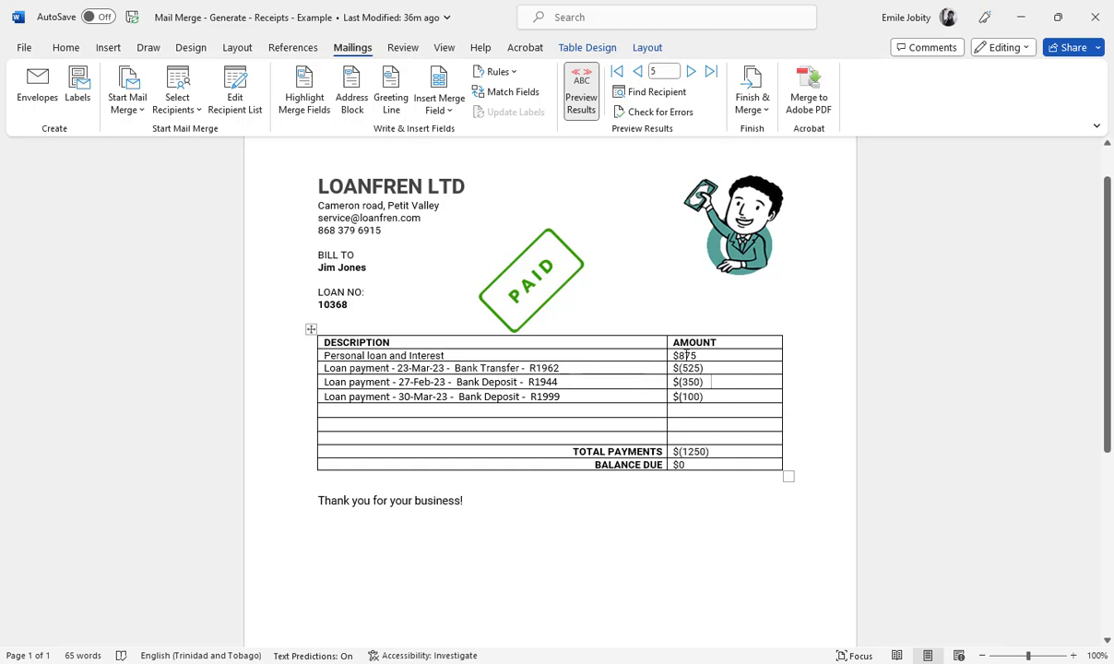
{"action": "left_click", "coordinate": [690, 77]}
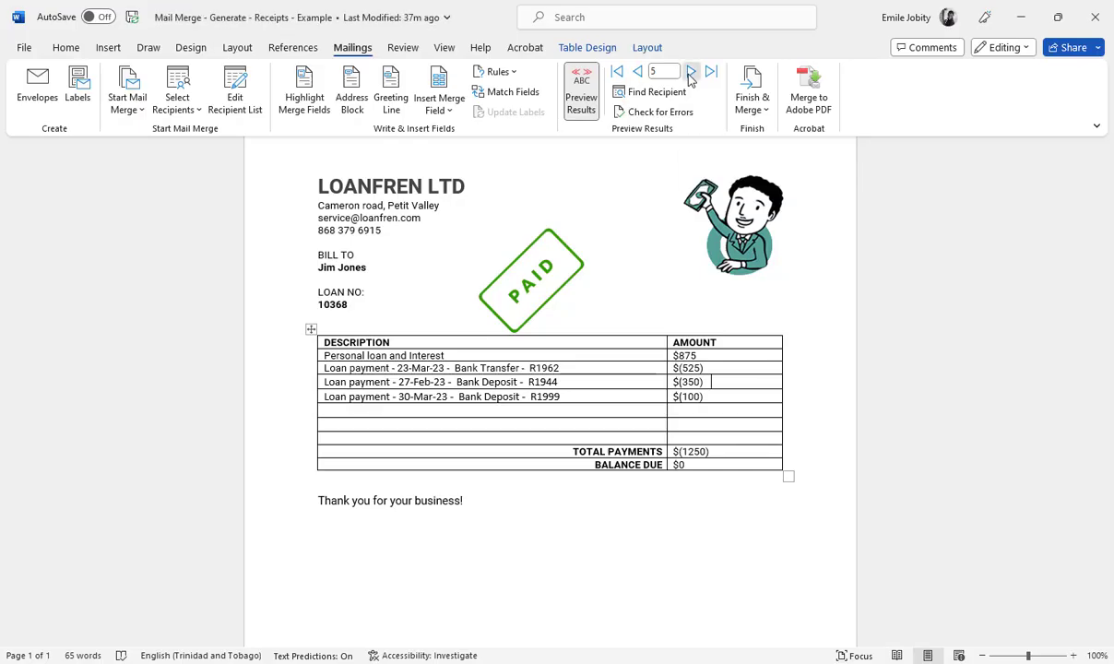
{"action": "left_click", "coordinate": [690, 78]}
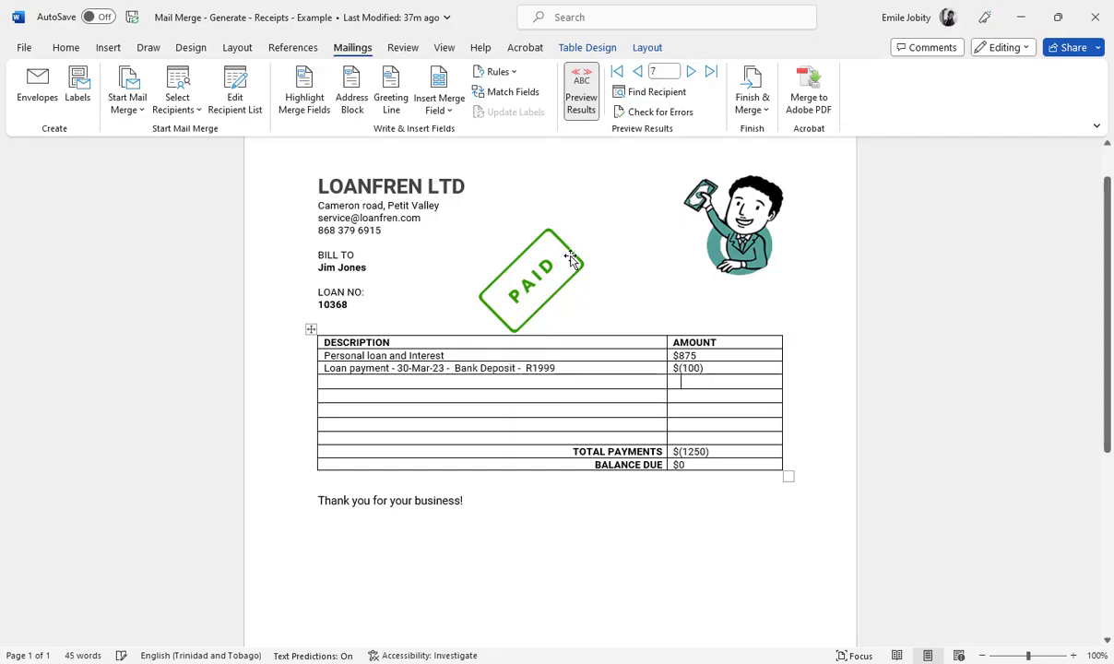
{"action": "left_click", "coordinate": [638, 73]}
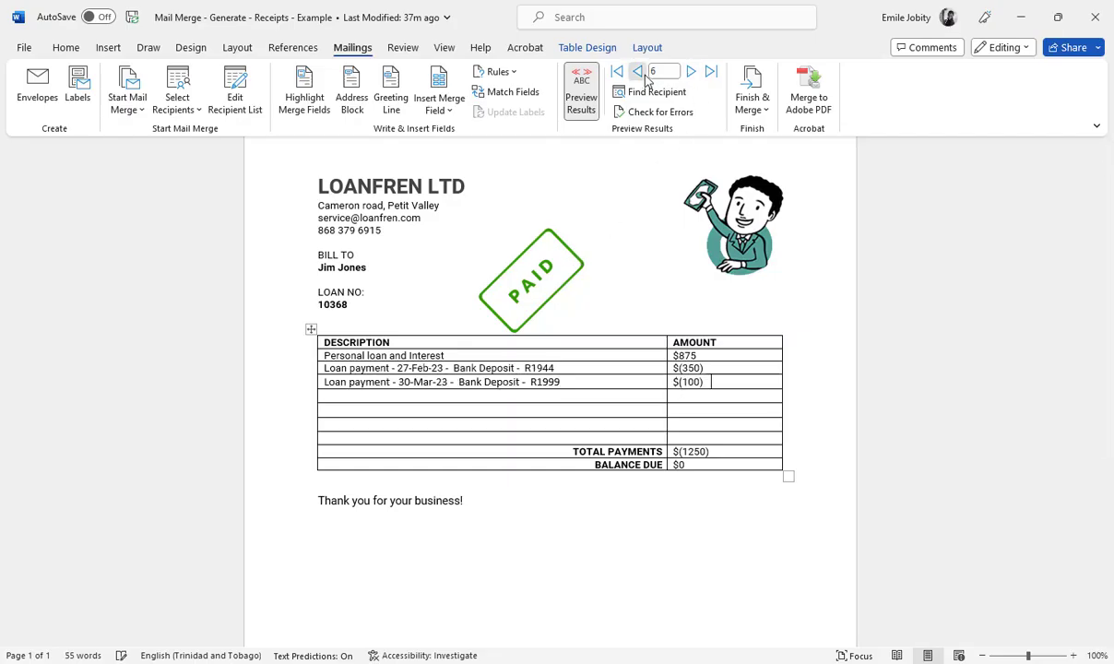
{"action": "left_click", "coordinate": [638, 73]}
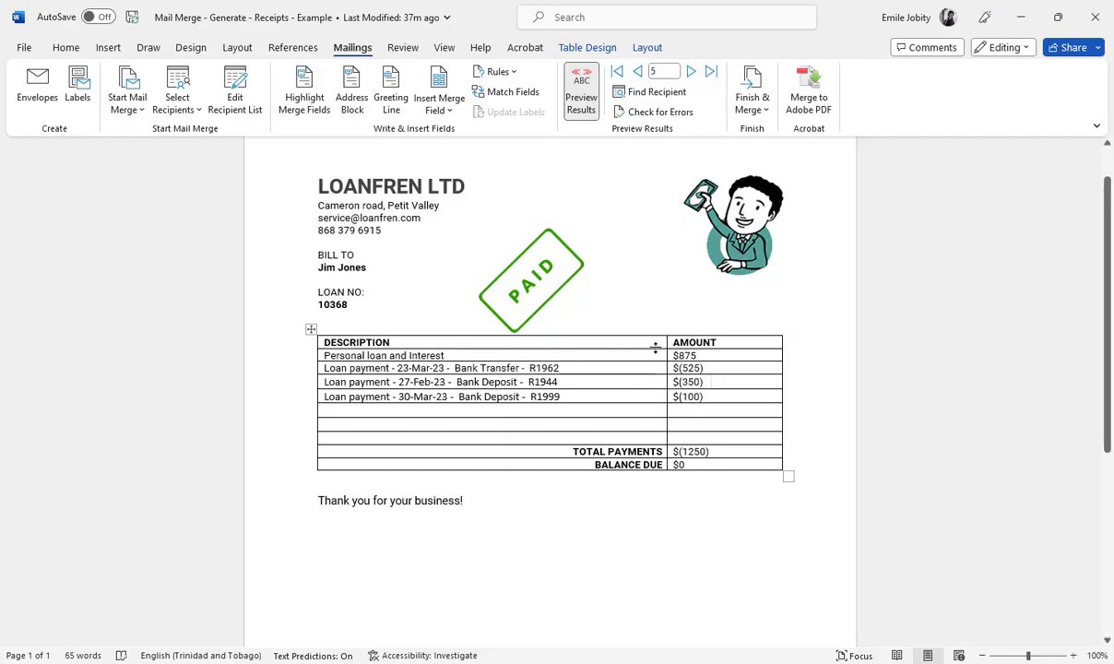